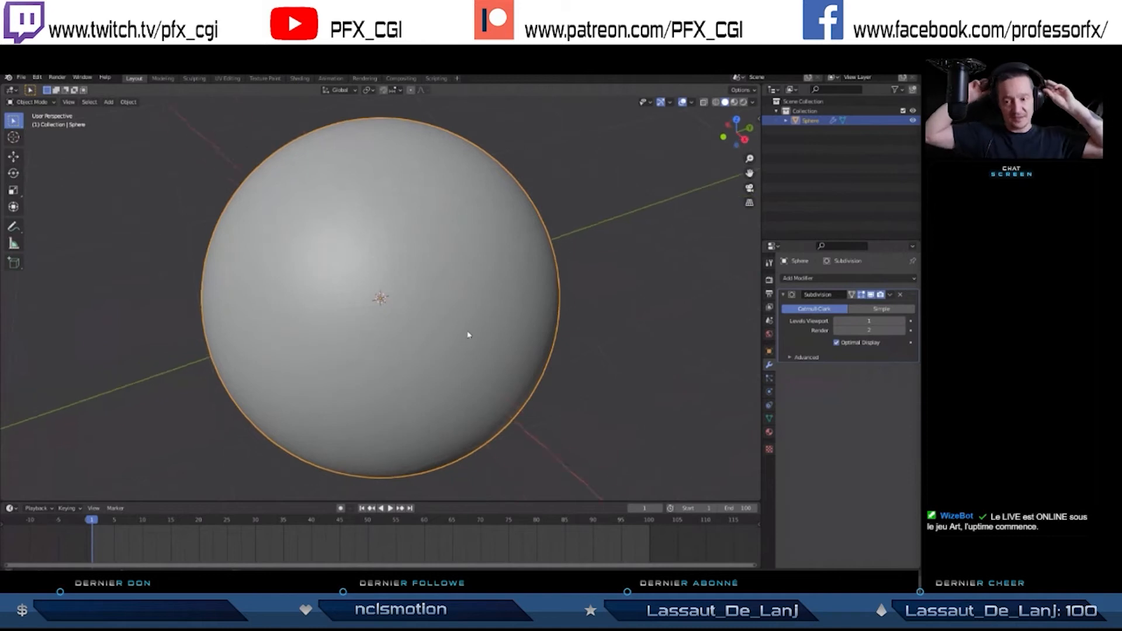
- Insert a keyframe for the sphere at its starting position on frame 10
middle_drag(437, 381, 448, 373)
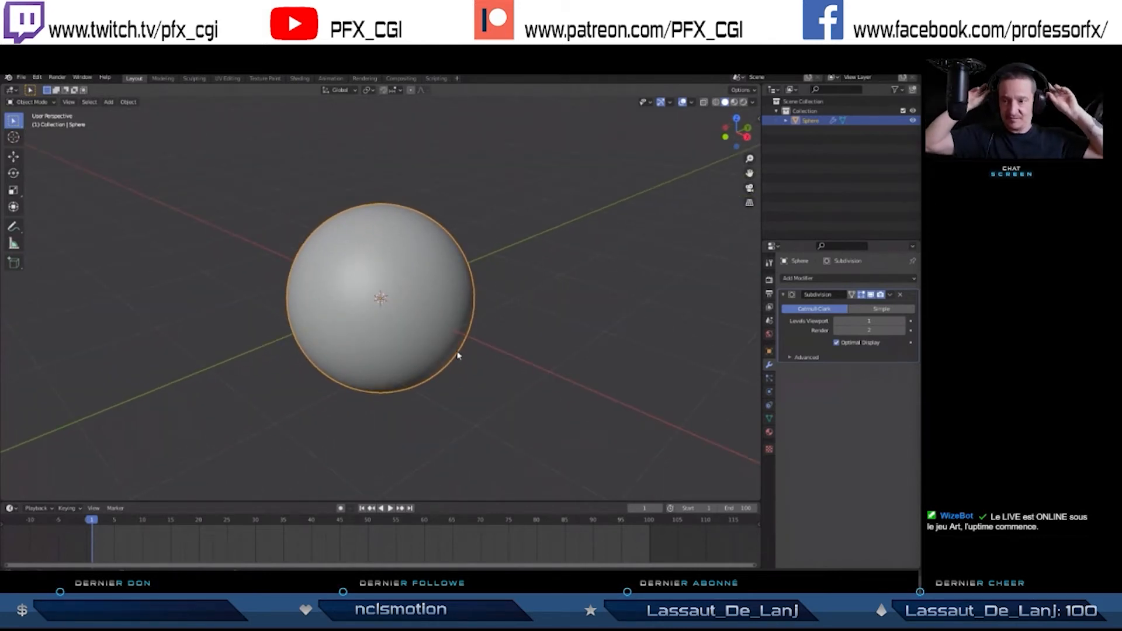
scroll(418, 327, down, 2)
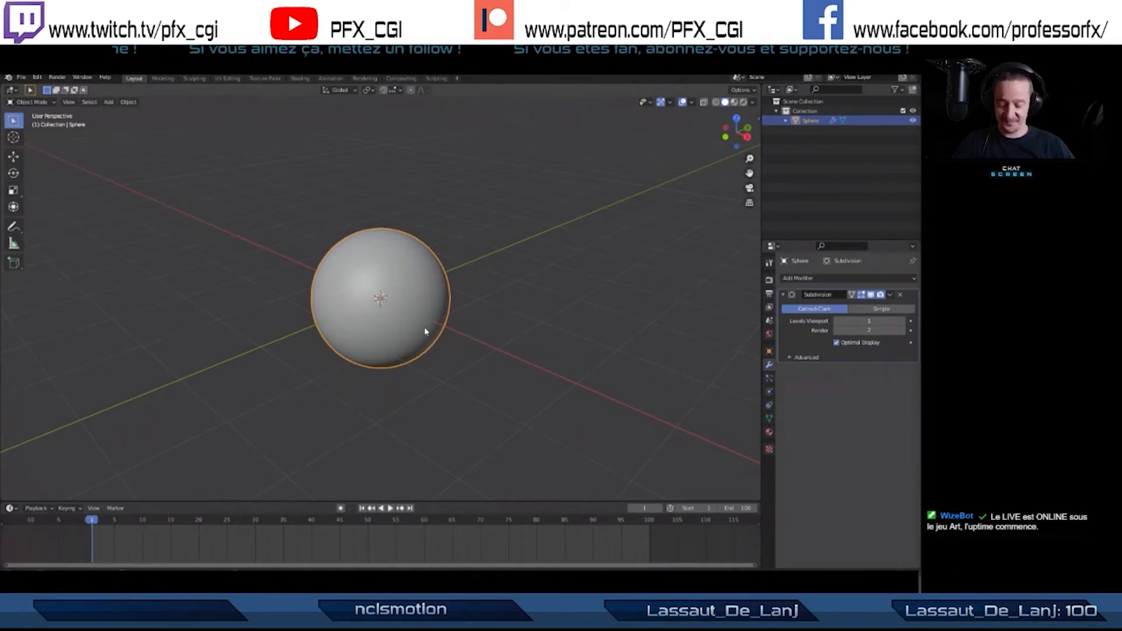
scroll(385, 313, down, 2)
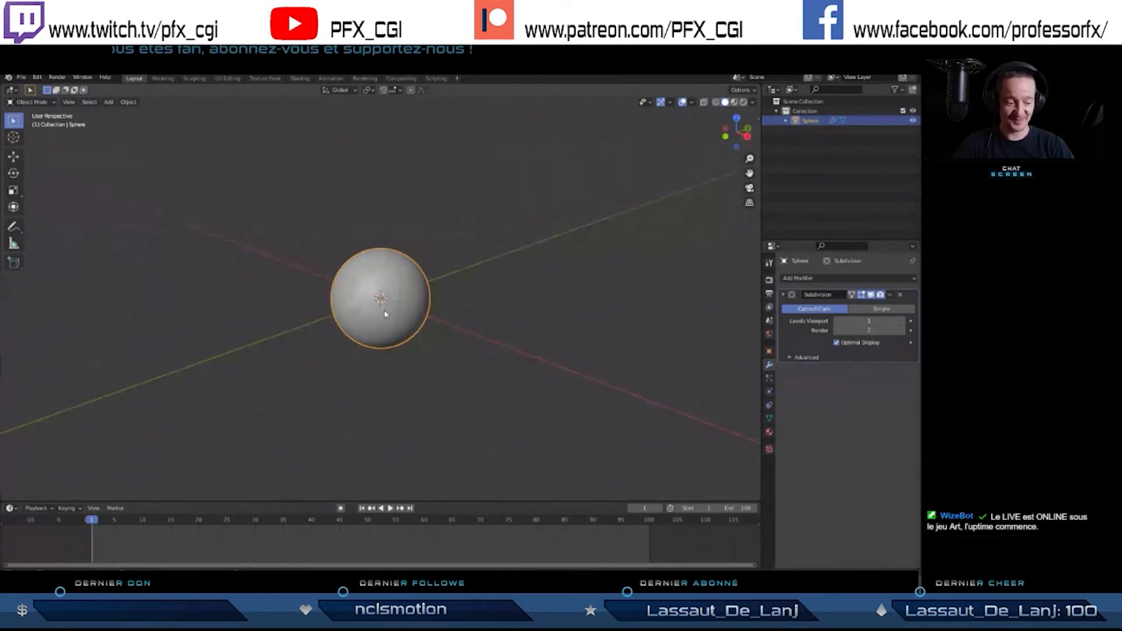
click(143, 525)
middle_drag(406, 307, 377, 311)
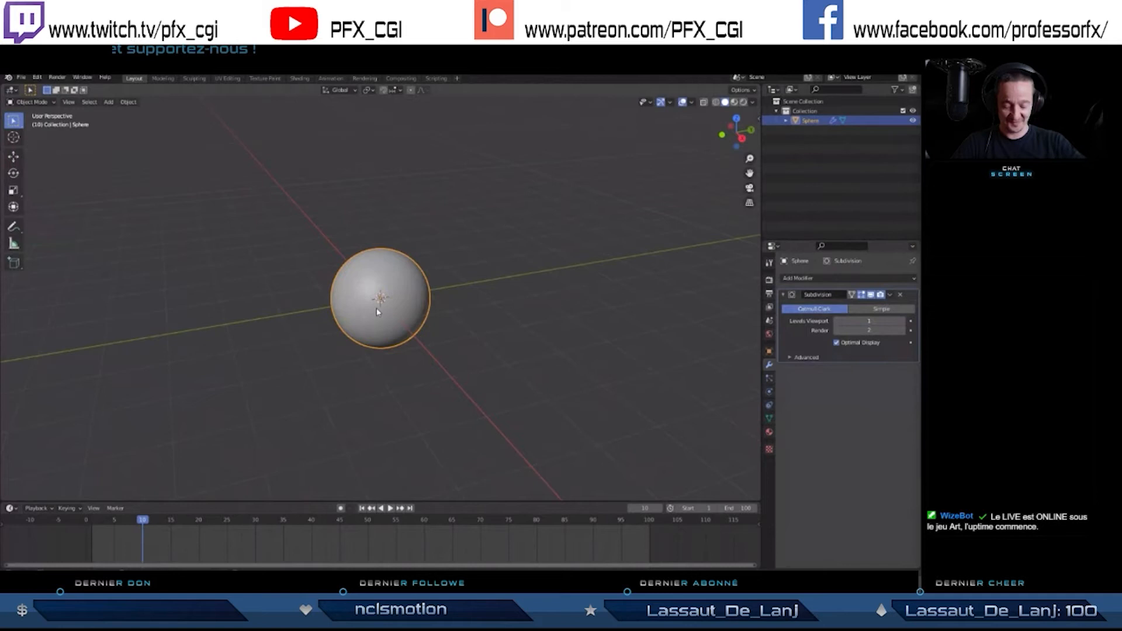
key(i)
click(349, 310)
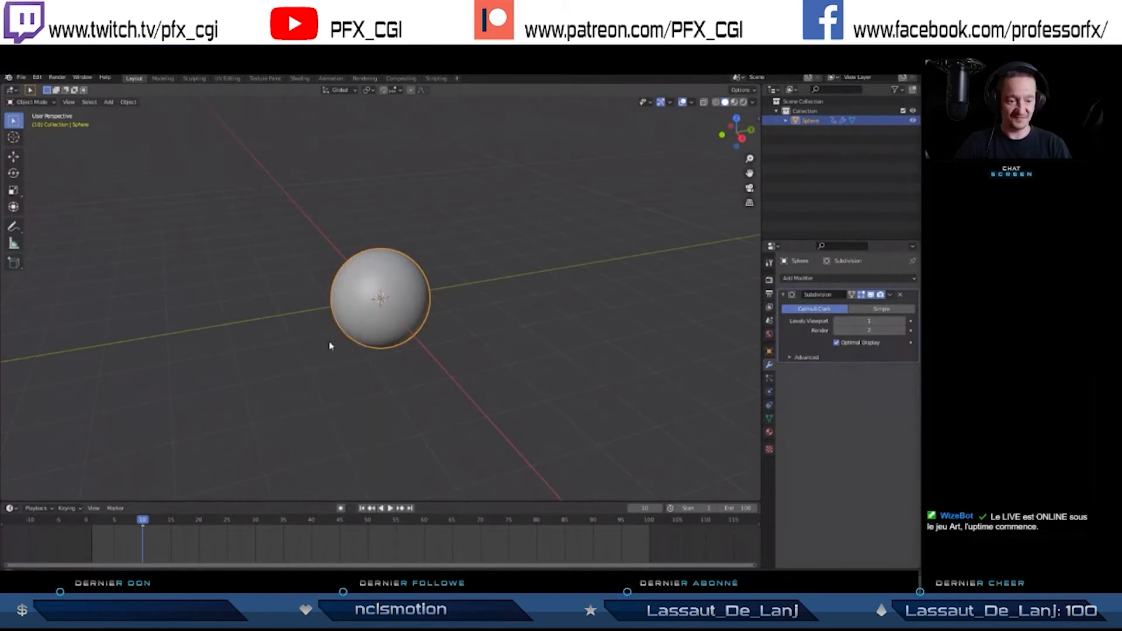
- Raise the sphere along the Z axis at frame 20 and insert a keyframe there
click(198, 520)
middle_drag(360, 254, 374, 251)
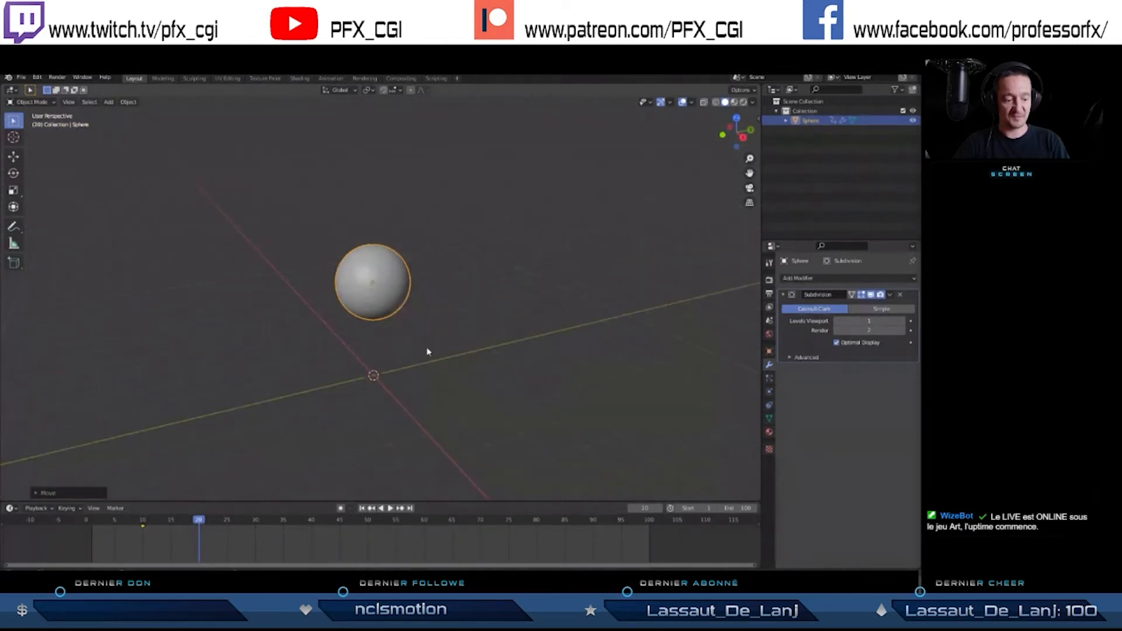
key(g)
key(z)
click(433, 268)
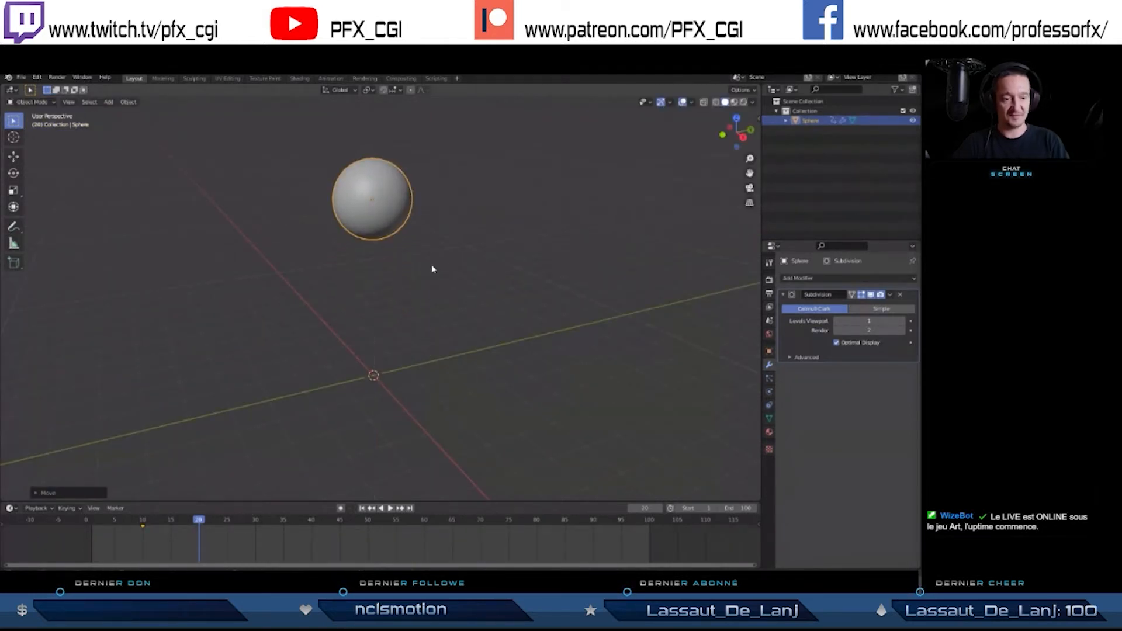
key(i)
click(428, 265)
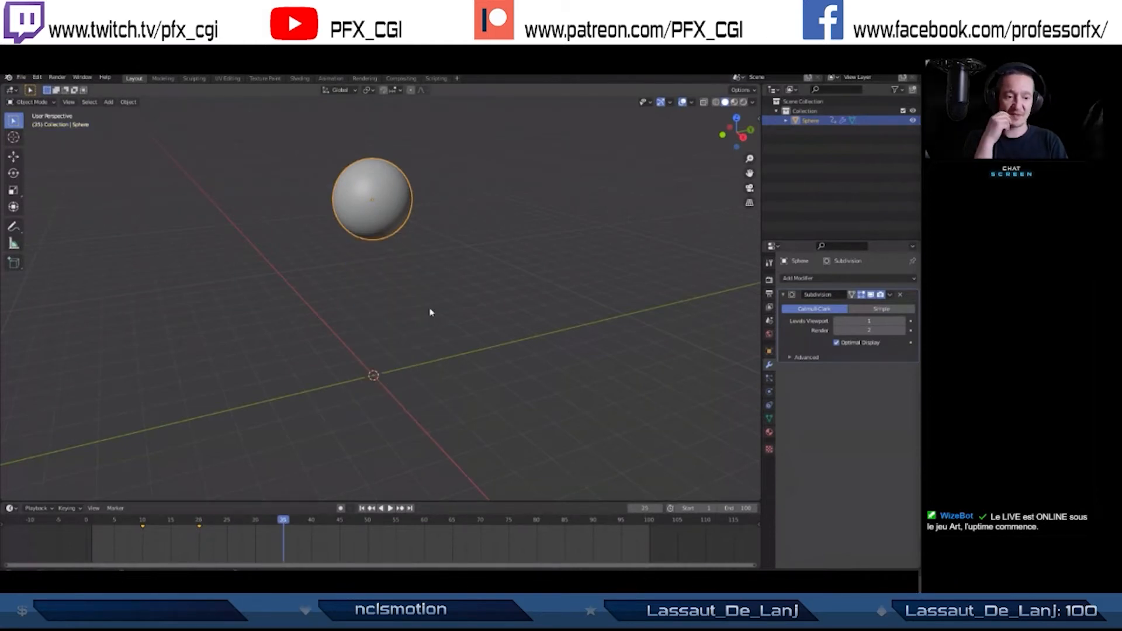
- Lower the sphere along the Z axis at frame 35, insert a keyframe, and play the animation from the start
key(g)
key(z)
click(441, 356)
key(i)
click(443, 355)
drag(277, 521, 80, 512)
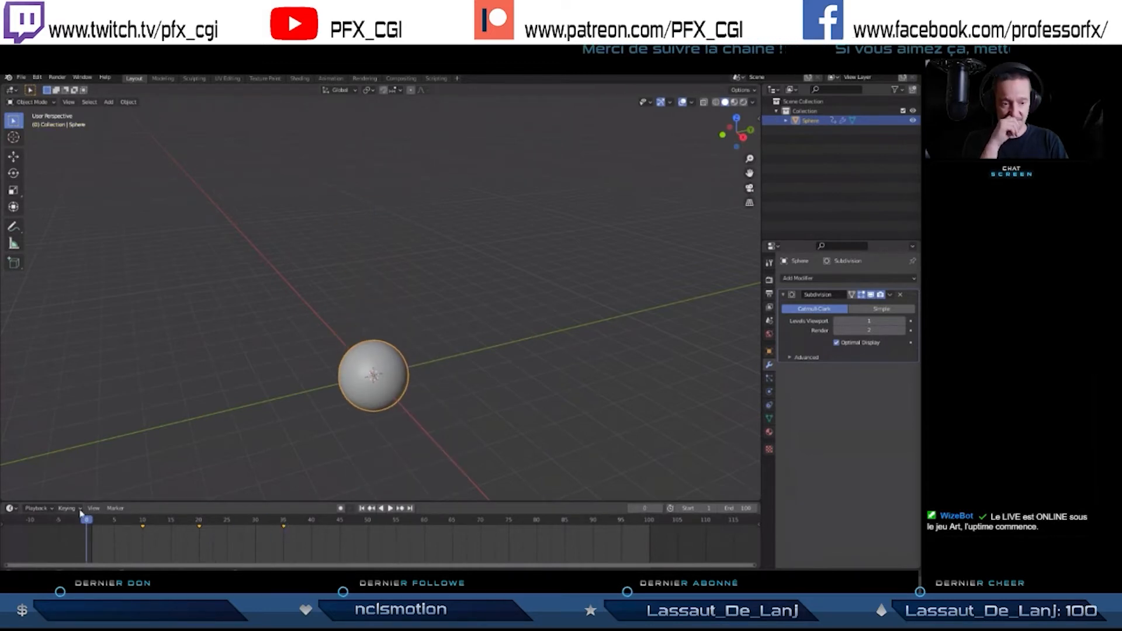
key(space)
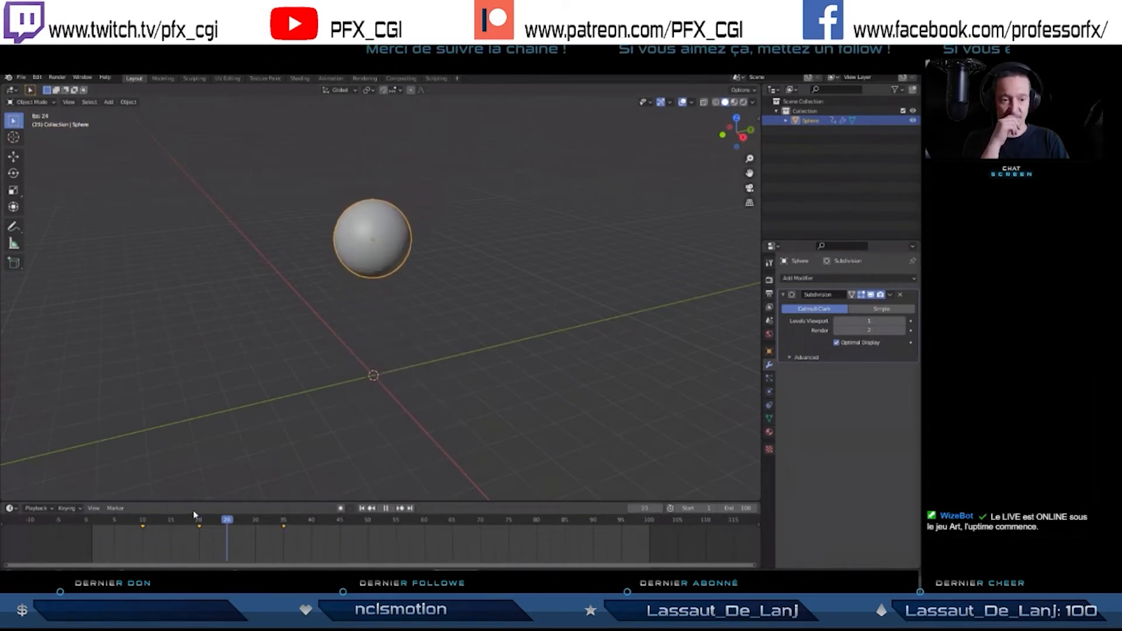
key(space)
click(210, 525)
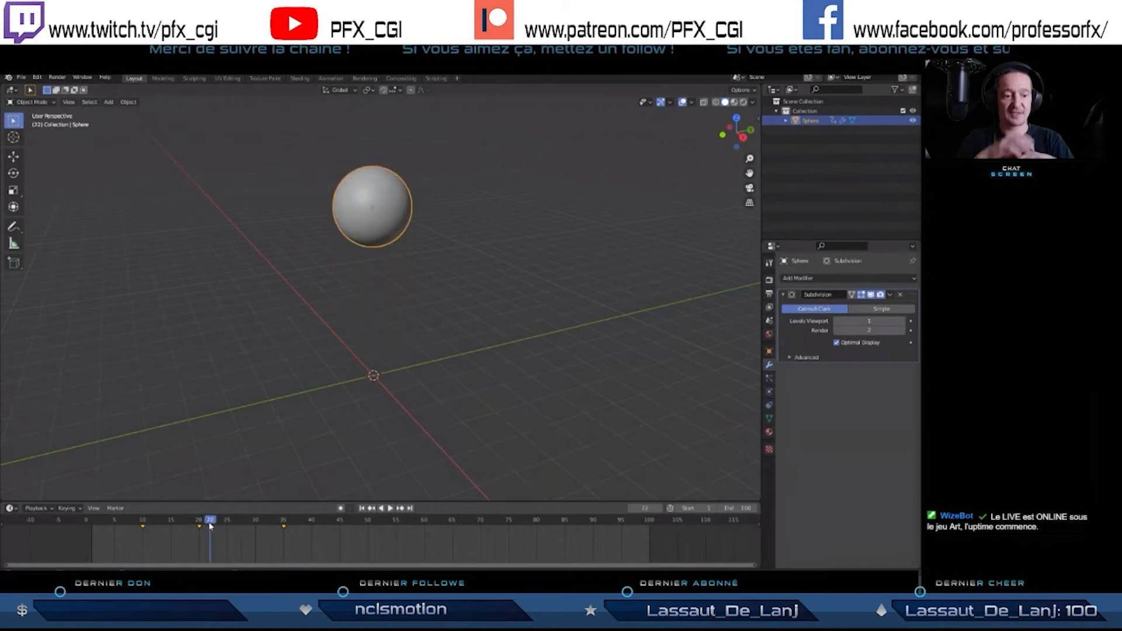
- Split the 3D viewport to add a Nonlinear Animation editor above the timeline and adjust the area heights
middle_drag(256, 534, 265, 537)
mouse_move(283, 500)
mouse_down()
mouse_move(284, 467)
mouse_move(280, 493)
mouse_up()
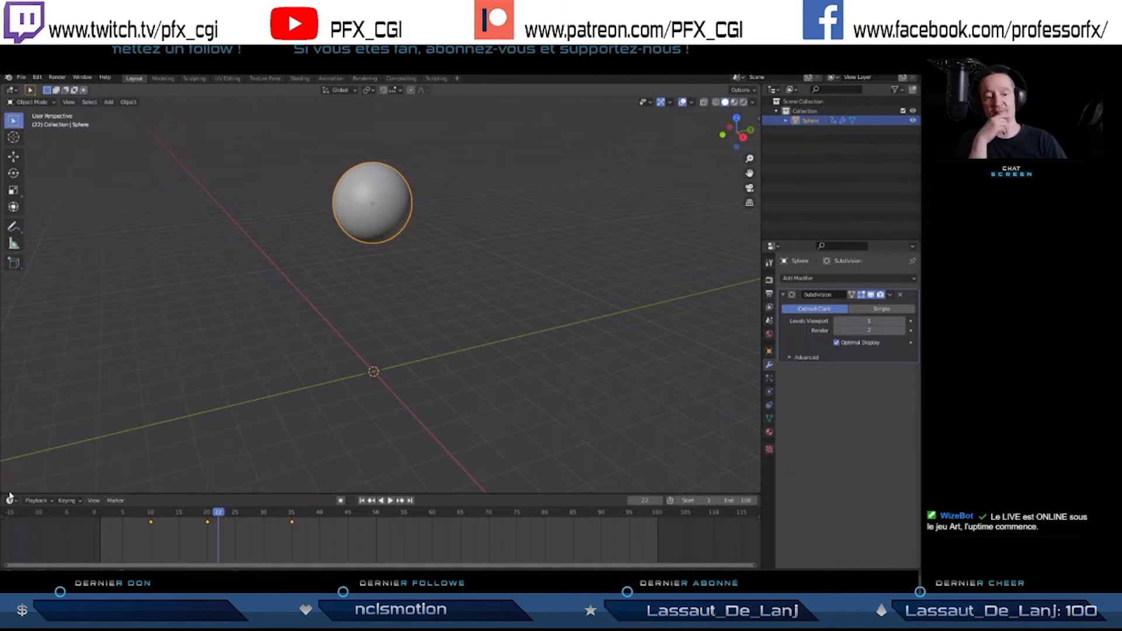
drag(10, 495, 11, 298)
click(11, 296)
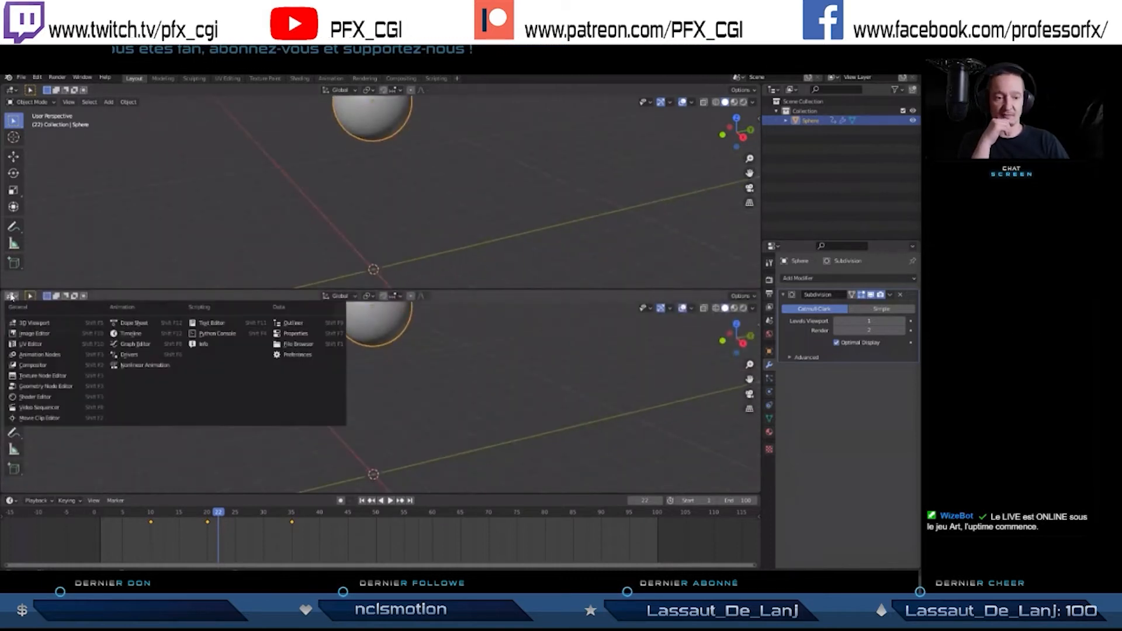
click(137, 365)
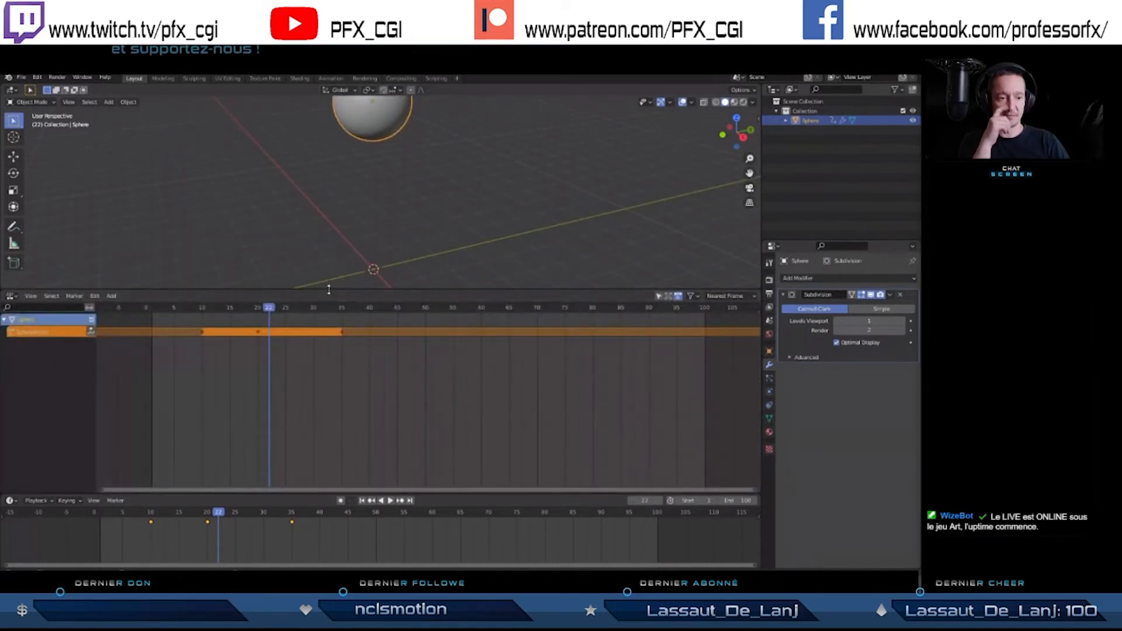
drag(329, 291, 330, 393)
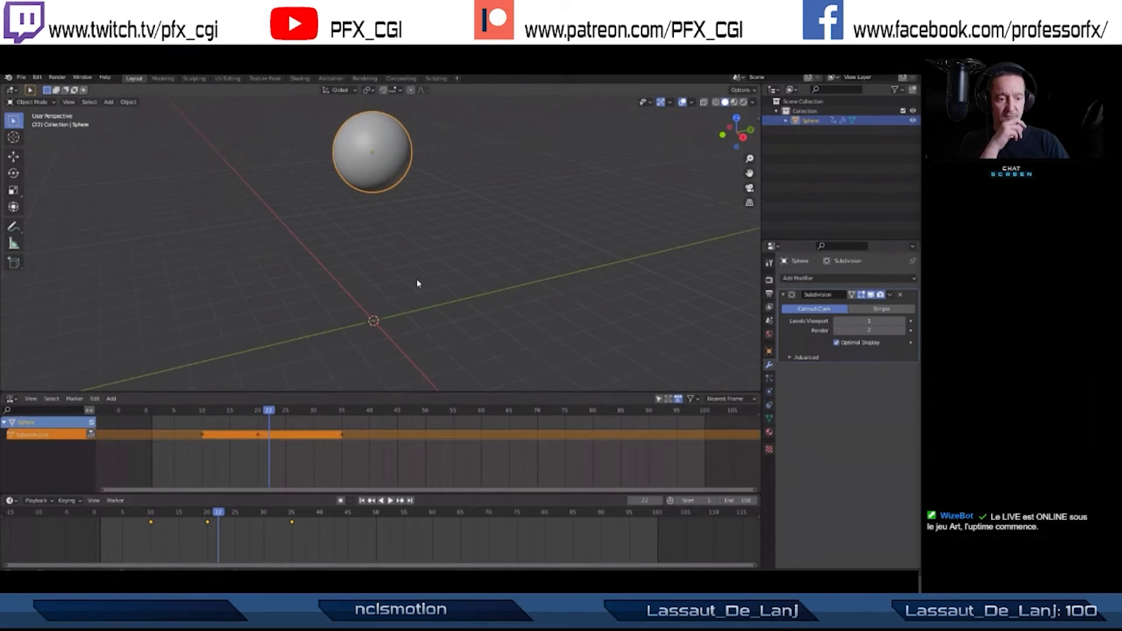
drag(374, 495, 374, 509)
middle_drag(298, 318, 338, 322)
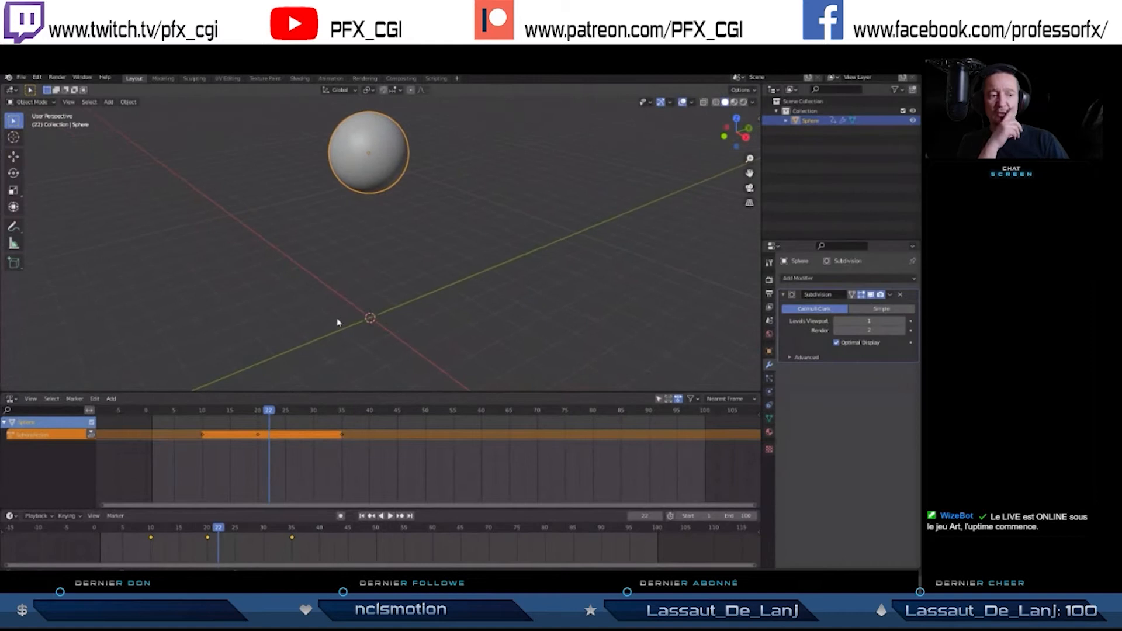
click(14, 401)
click(11, 403)
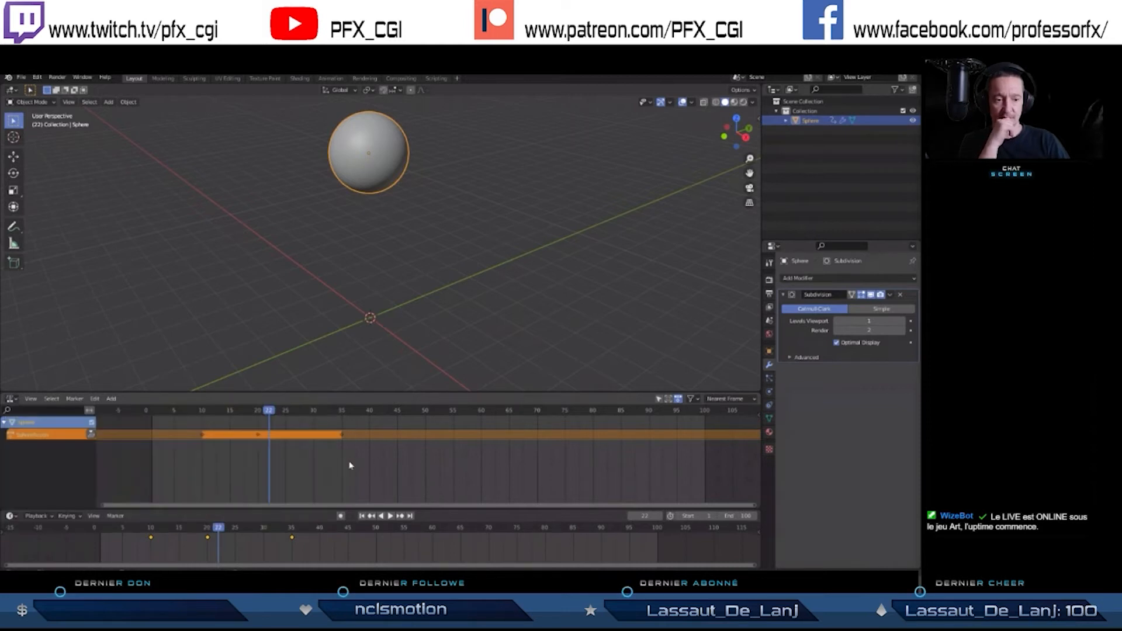
- Try moving the sphere sideways at frame 53 and inserting another keyframe there
drag(243, 418, 282, 439)
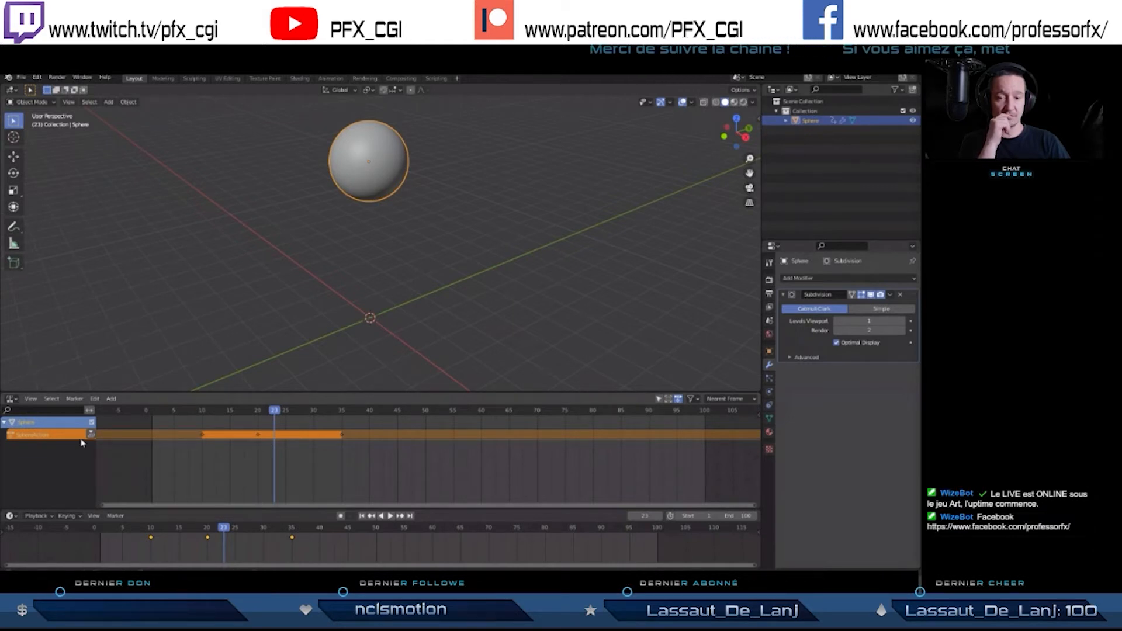
drag(242, 415, 343, 428)
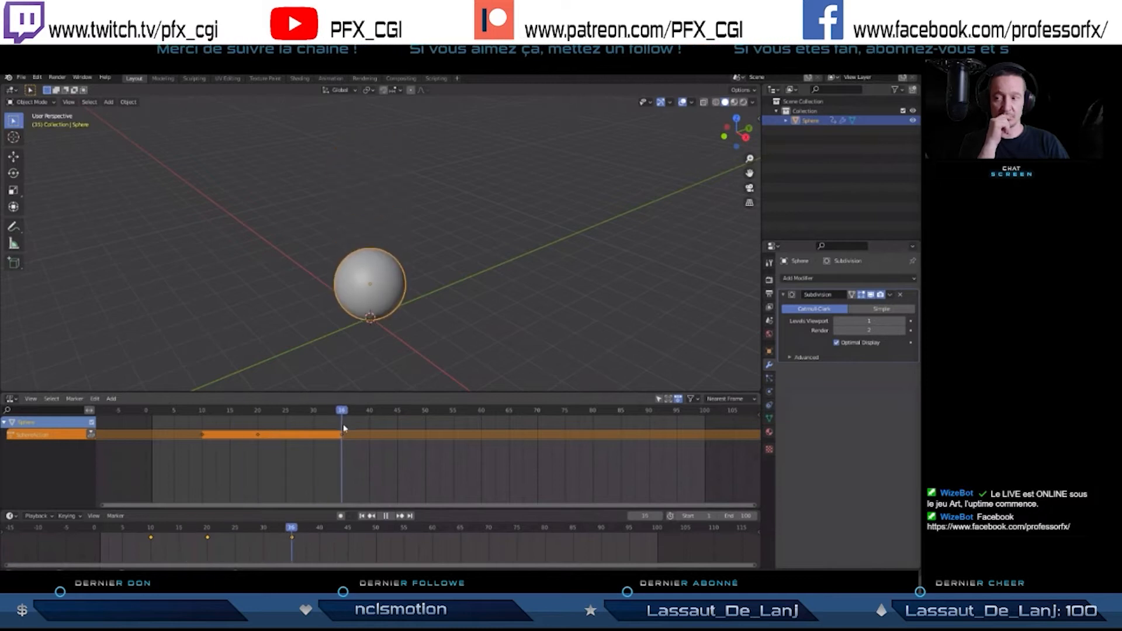
key(space)
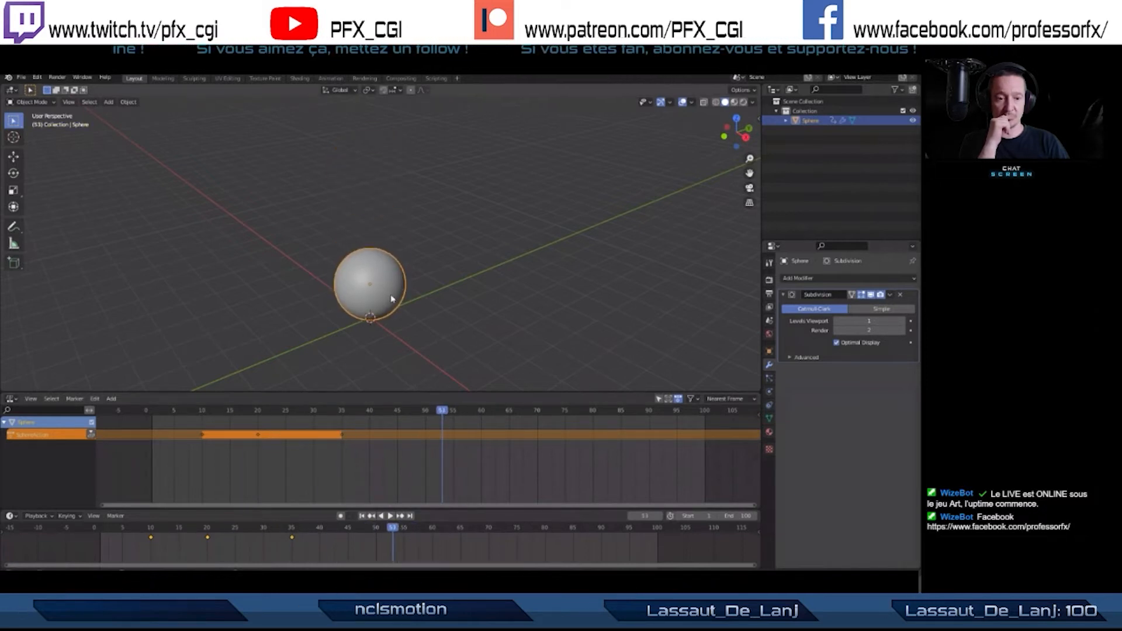
drag(391, 299, 545, 249)
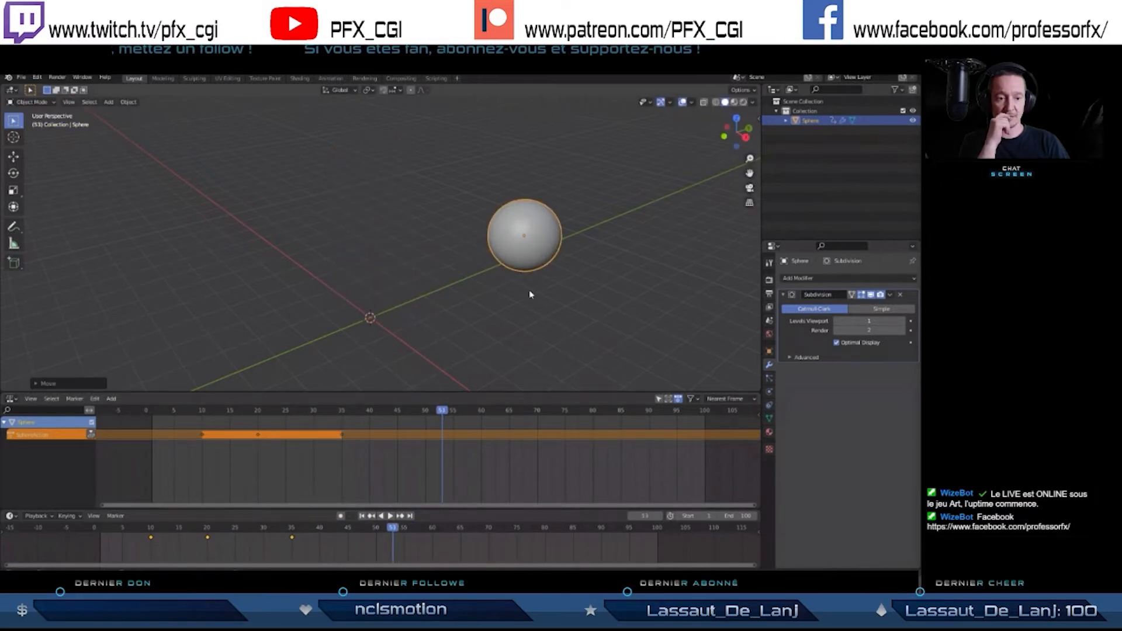
key(i)
click(499, 286)
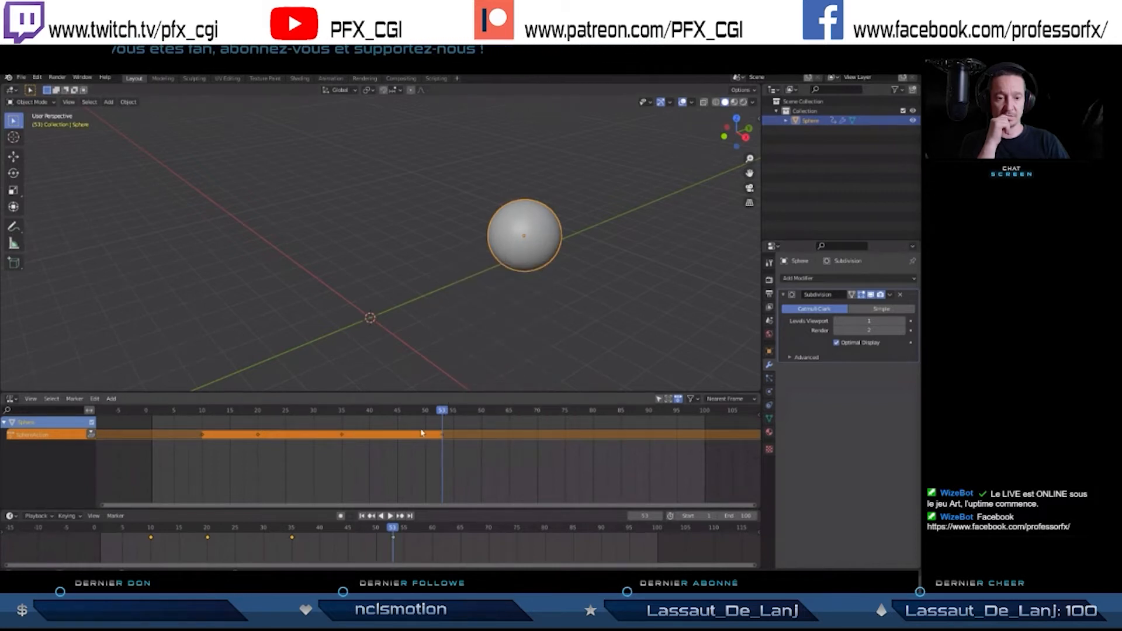
drag(401, 418, 437, 420)
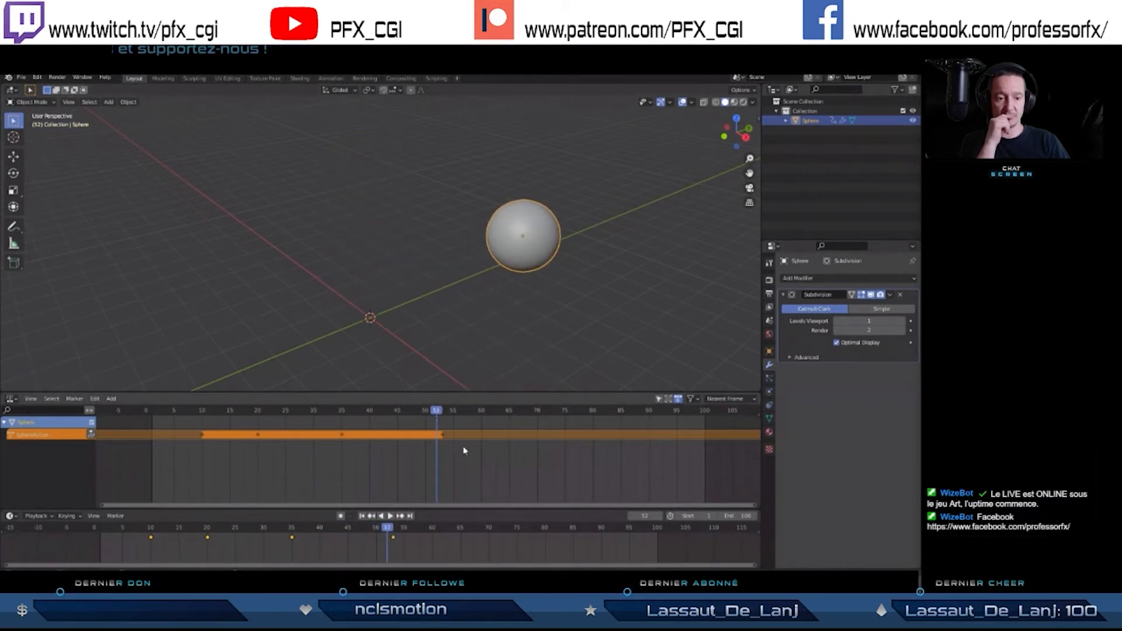
key(Right)
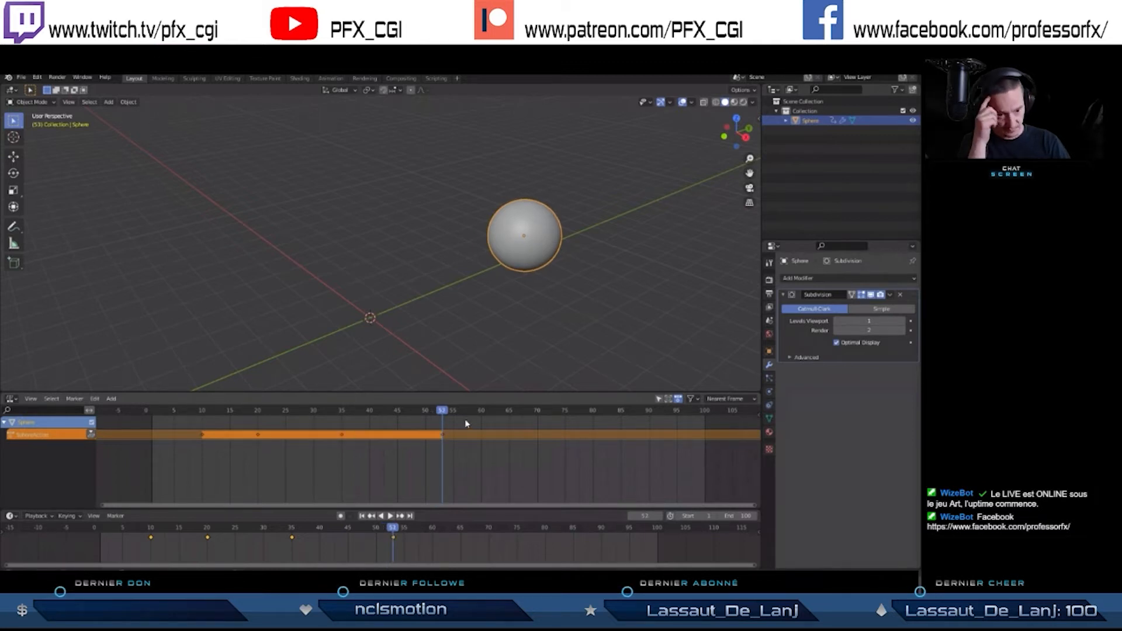
- Undo the keyframe and the sphere's move at frame 53
click(416, 413)
key(ctrl+z)
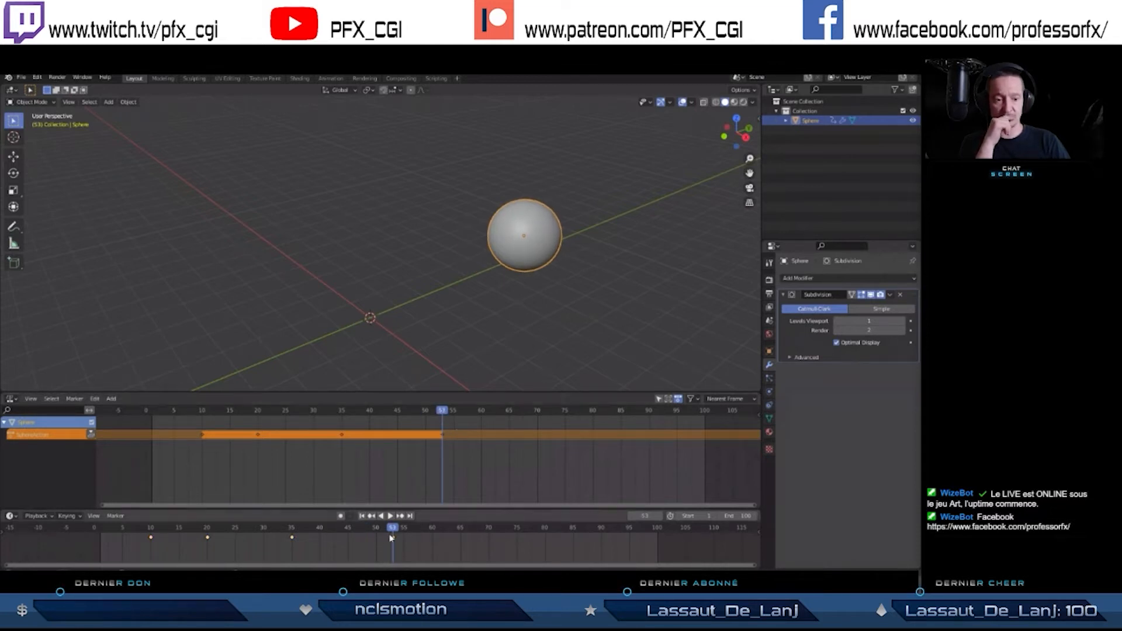
key(ctrl+z)
- Push the sphere's action down into a strip on an NLA track
drag(385, 413, 123, 436)
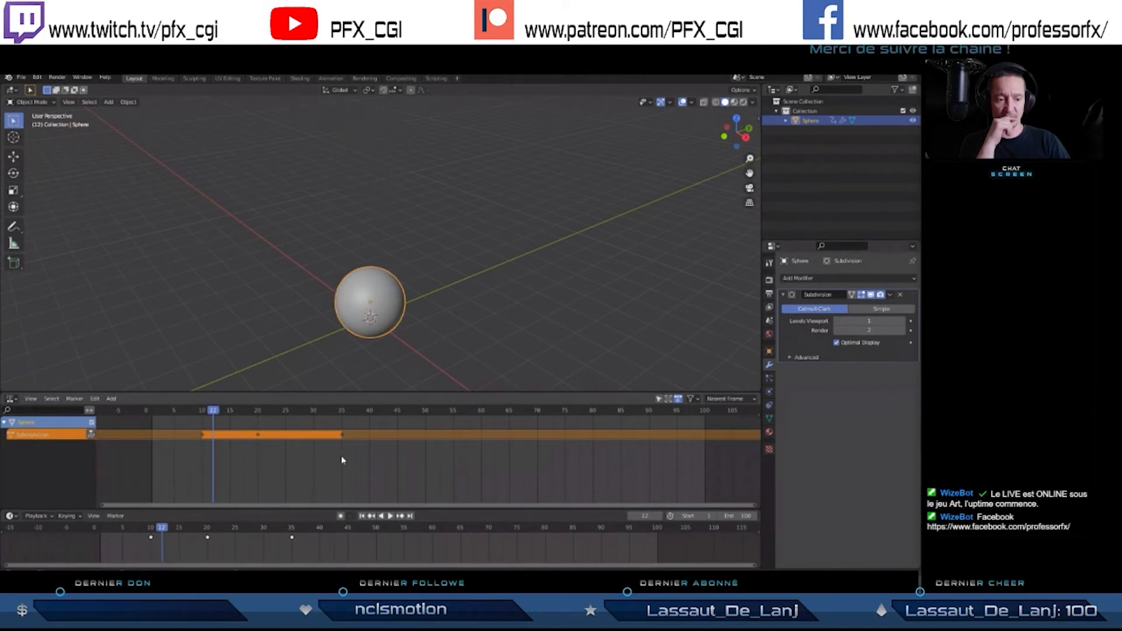
drag(186, 436, 411, 457)
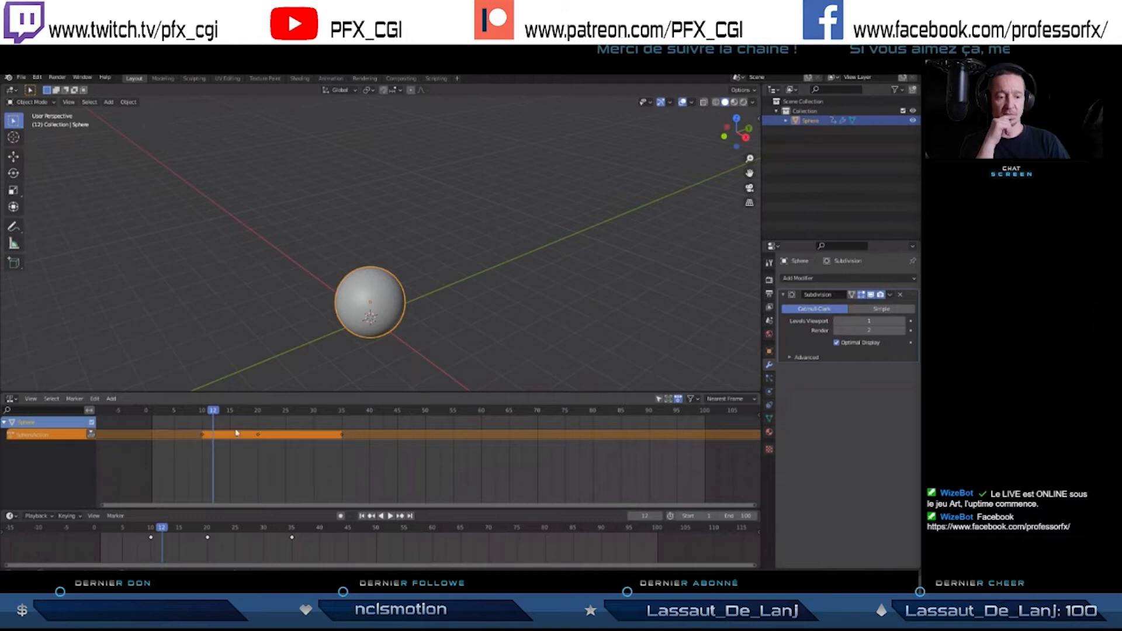
click(90, 434)
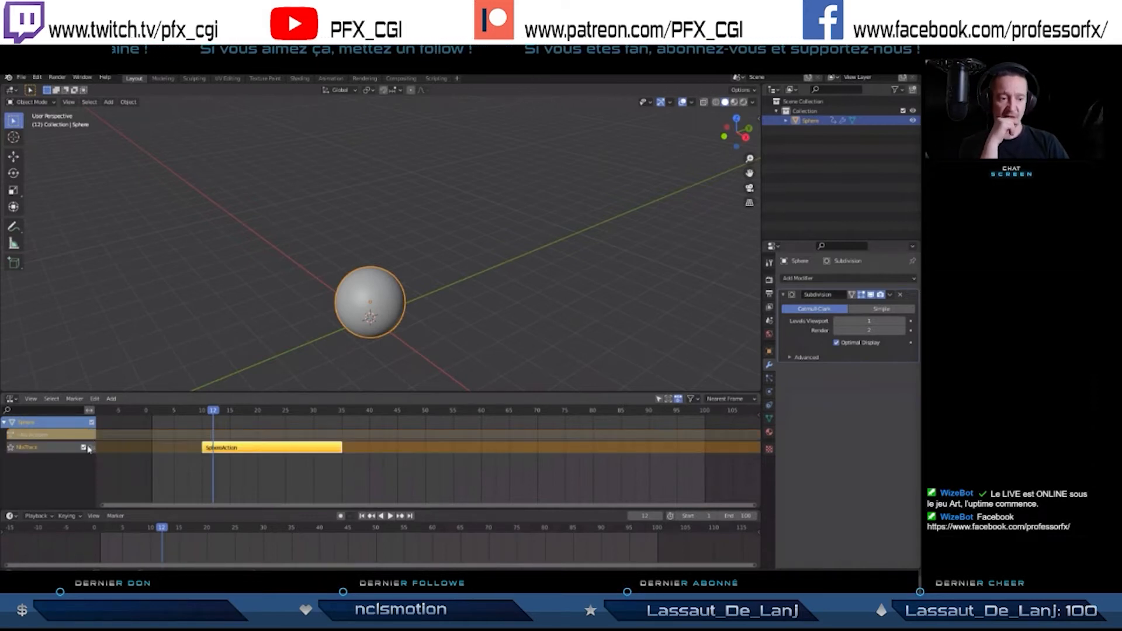
- Slide the SphereAction strip along its track to start at frame 9, playing the animation to check the timing
drag(256, 448, 262, 448)
mouse_move(214, 412)
mouse_down()
mouse_move(175, 416)
mouse_move(399, 431)
mouse_move(224, 437)
mouse_move(446, 454)
mouse_move(304, 447)
mouse_move(270, 414)
mouse_move(403, 416)
mouse_move(197, 416)
mouse_up()
drag(328, 453, 277, 451)
drag(197, 414, 170, 413)
key(space)
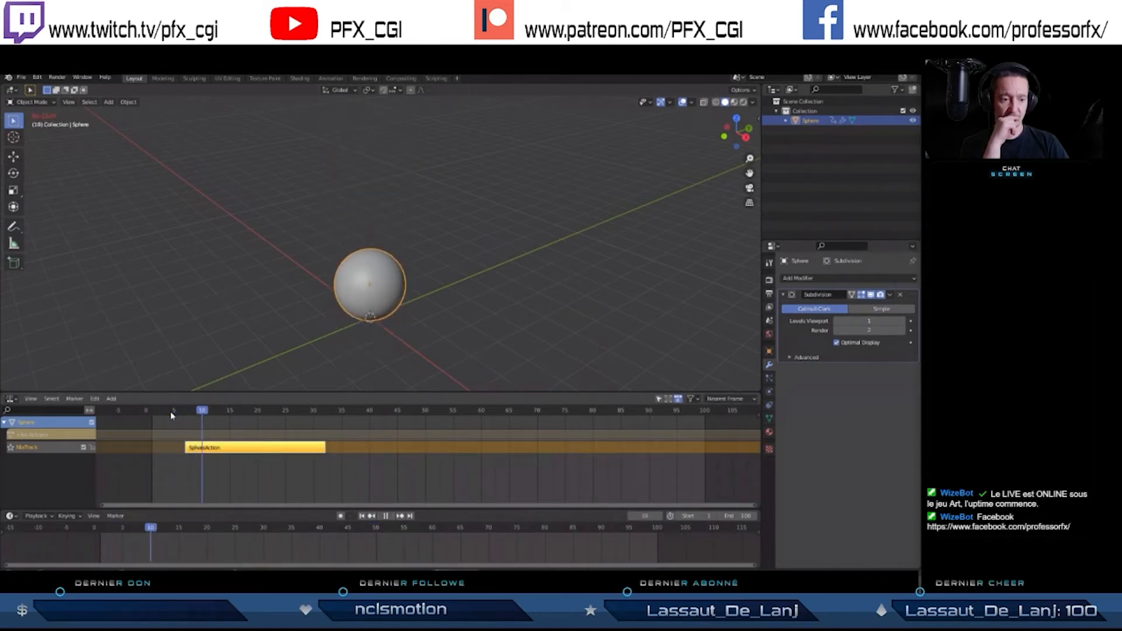
key(space)
drag(247, 457, 272, 453)
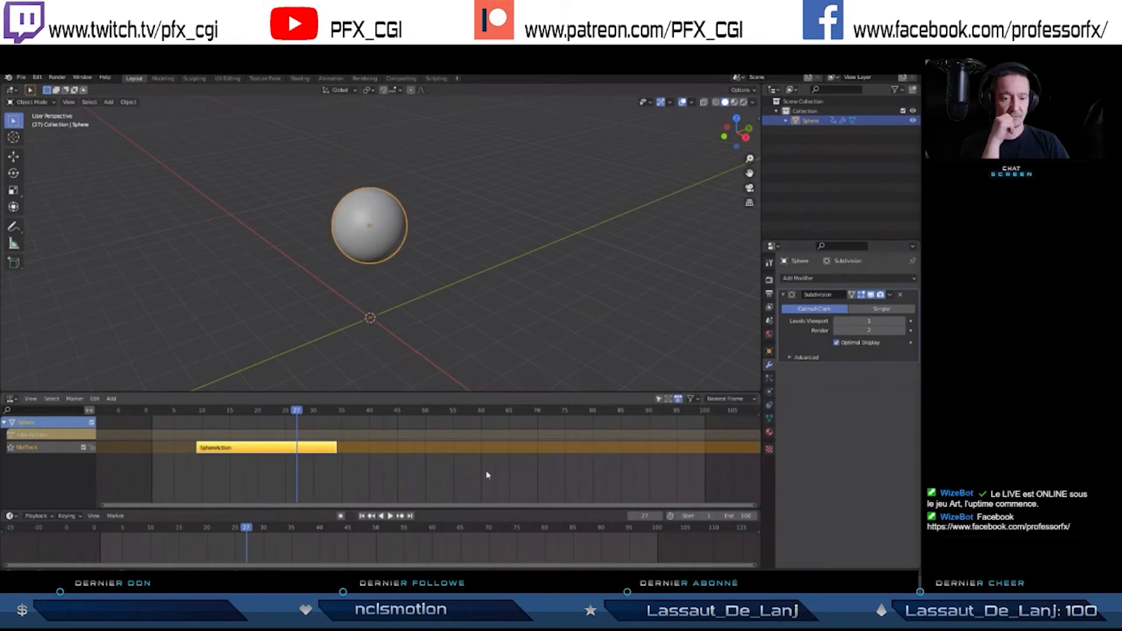
- Enlarge the Nonlinear Animation editor and show the strip properties of SphereAction in its sidebar
key(n)
drag(633, 392, 623, 309)
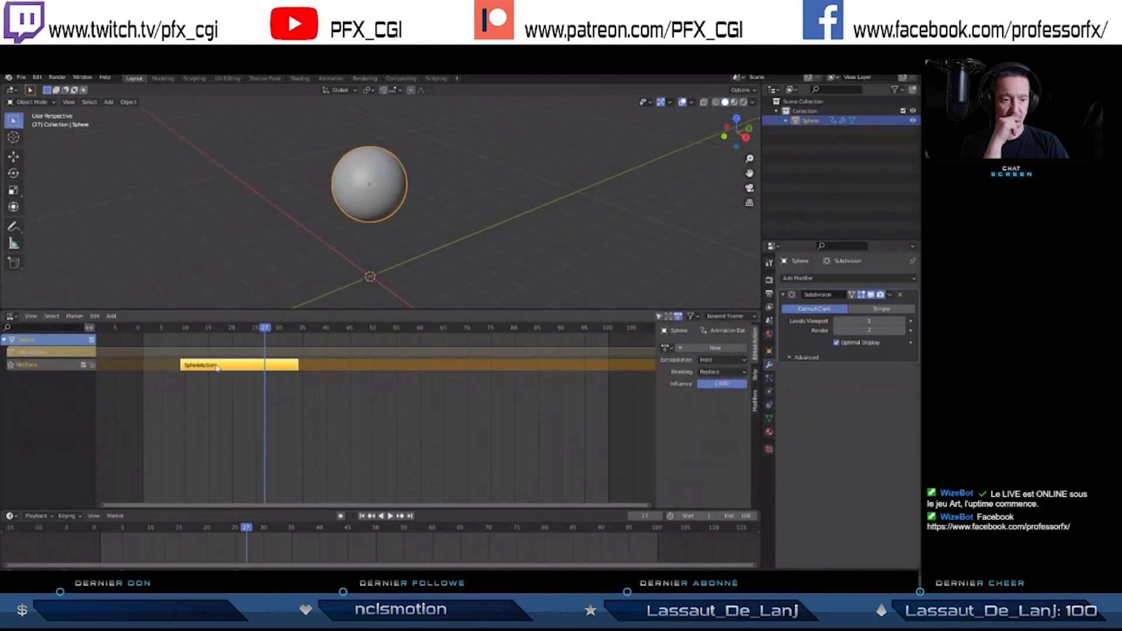
click(755, 375)
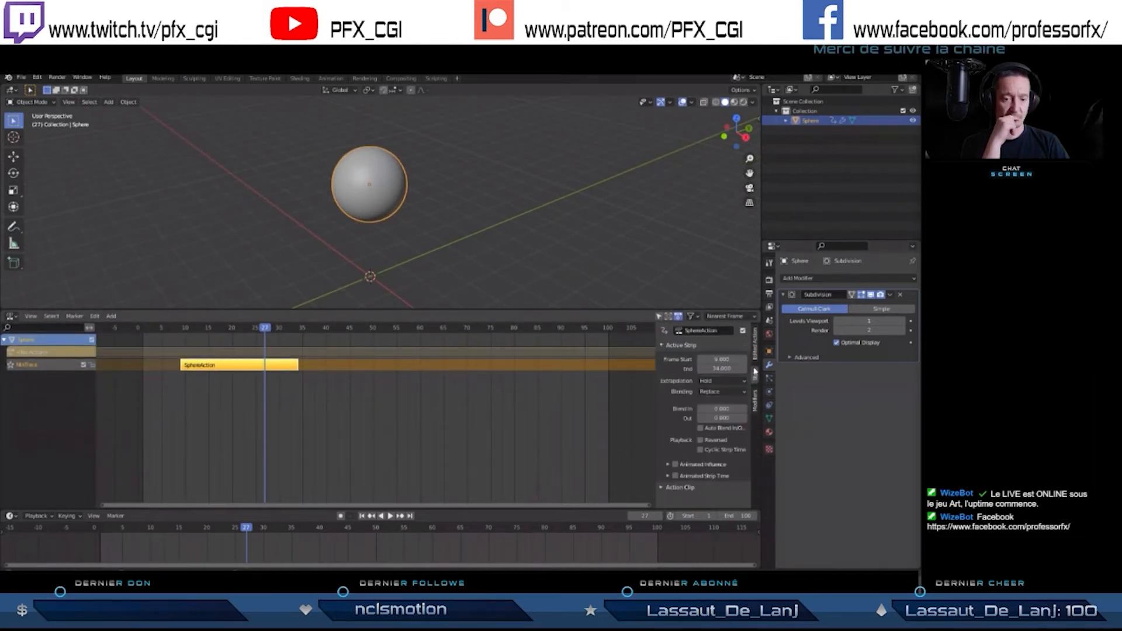
drag(625, 310, 626, 286)
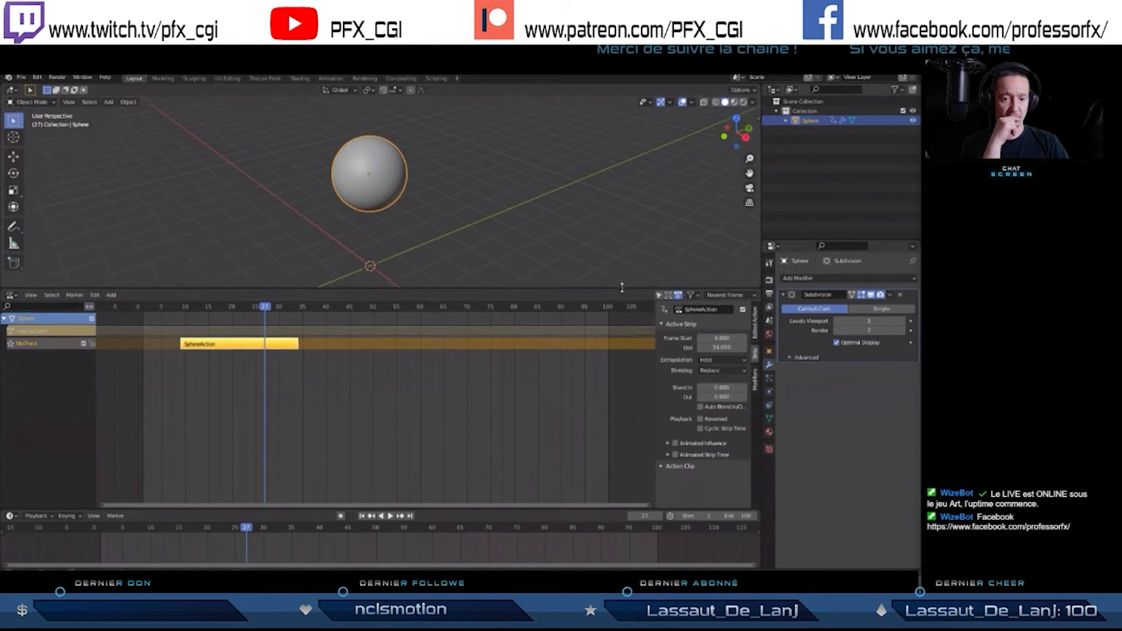
- Move the SphereAction strip to span frames 5 to 30 and enable reversed playback for it
mouse_move(245, 349)
mouse_down()
mouse_move(264, 348)
mouse_move(223, 347)
mouse_up()
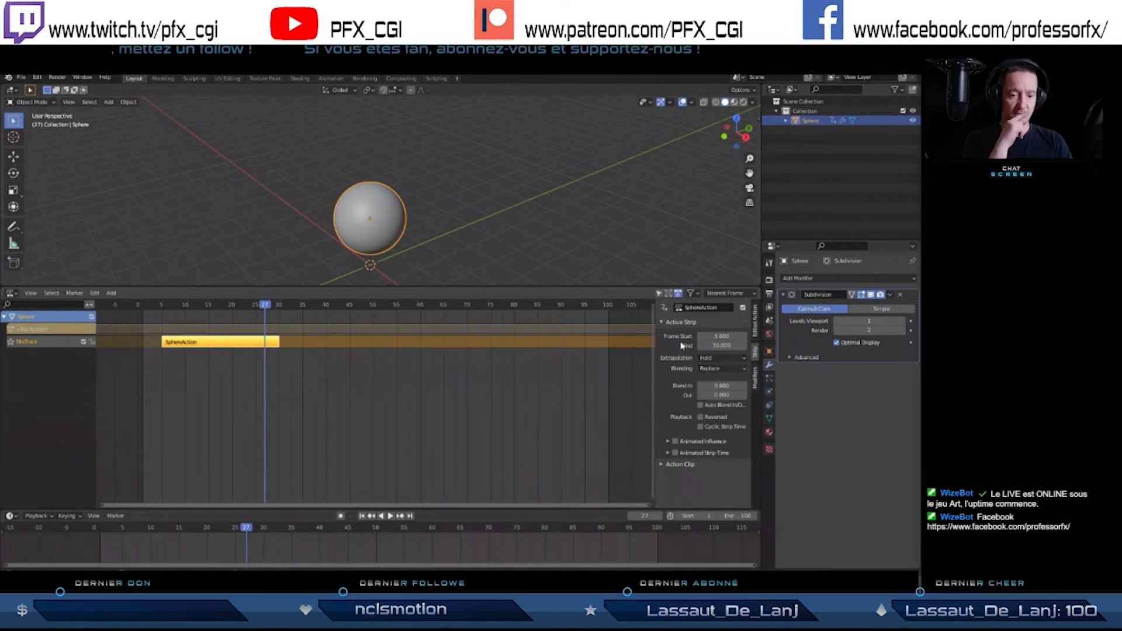
click(700, 417)
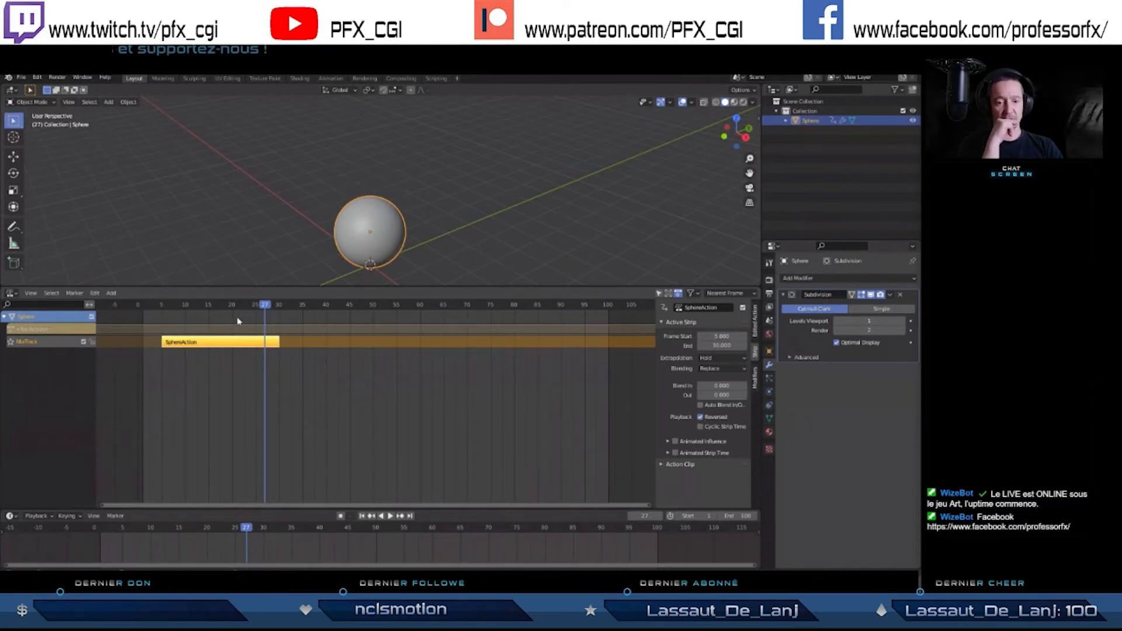
- Turn off reversed playback for the SphereAction strip, collapse its active strip settings, and show its action clip settings in a wider sidebar
drag(213, 305, 236, 308)
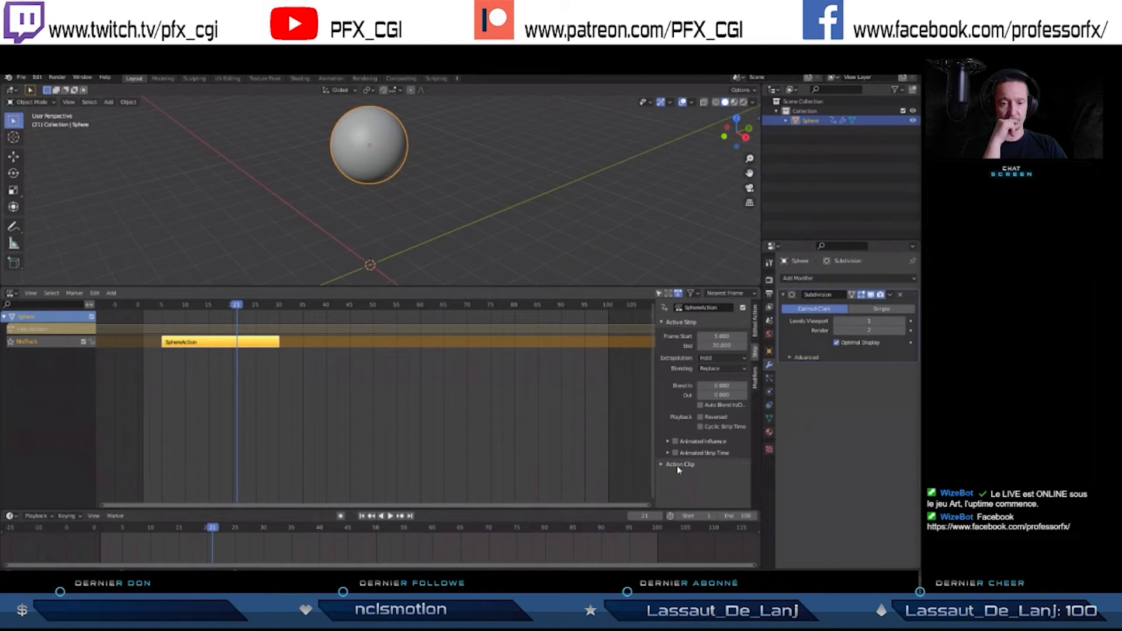
click(662, 322)
click(673, 334)
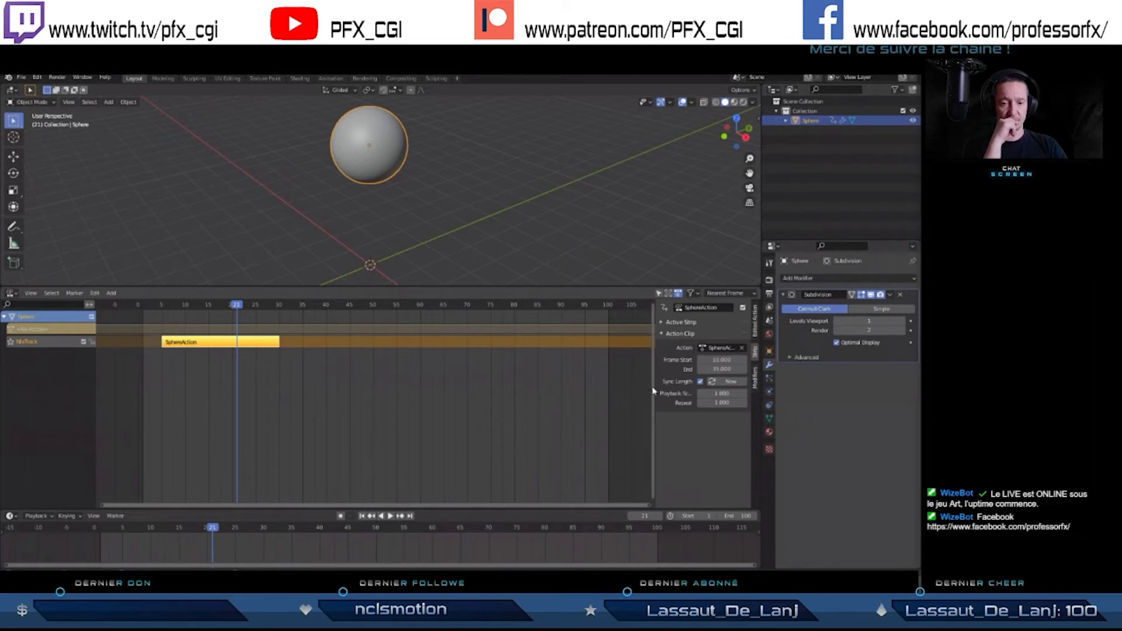
drag(652, 390, 614, 390)
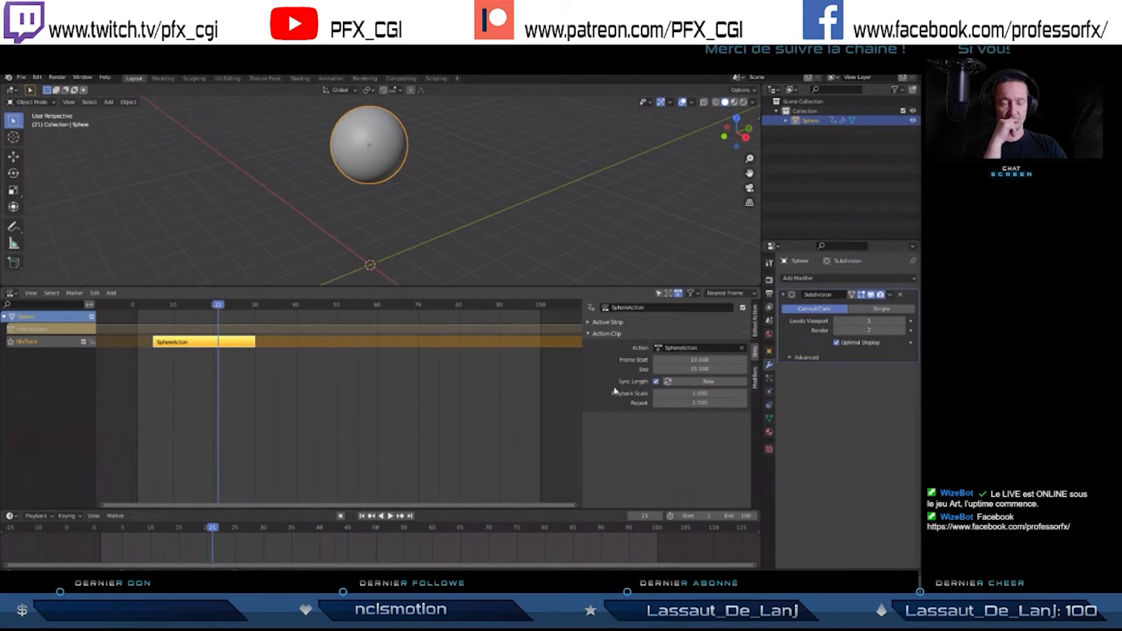
- Try playback scales above 1 on the SphereAction strip, such as 1.23, and restore the scale to 1
drag(699, 393, 700, 394)
click(711, 394)
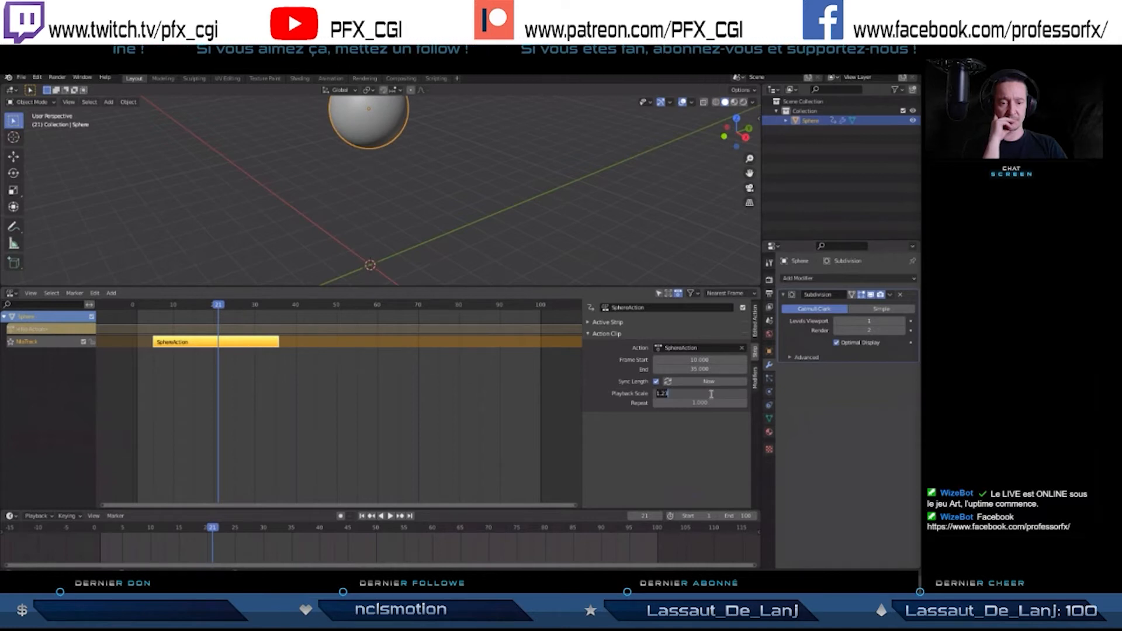
text(1)
key(Return)
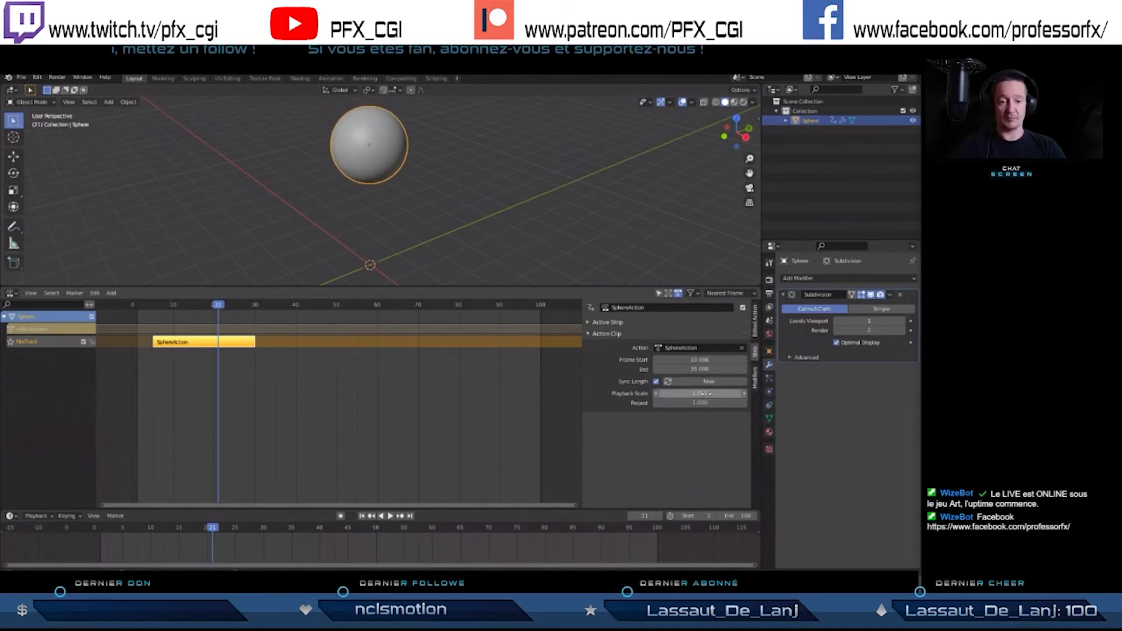
drag(710, 394, 712, 394)
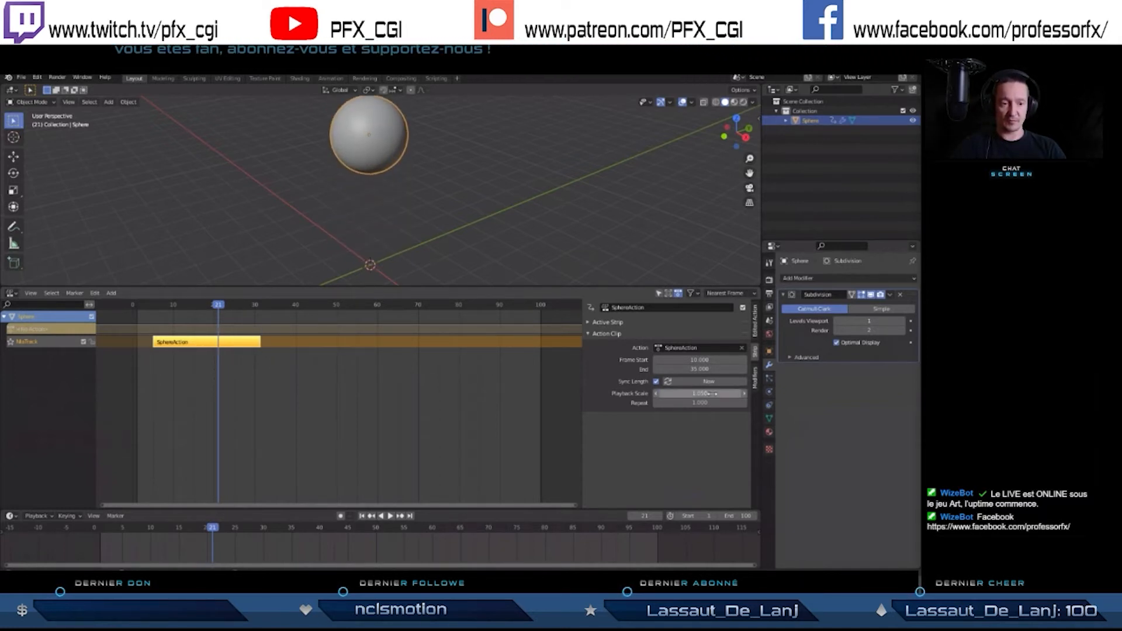
key(ctrl+z)
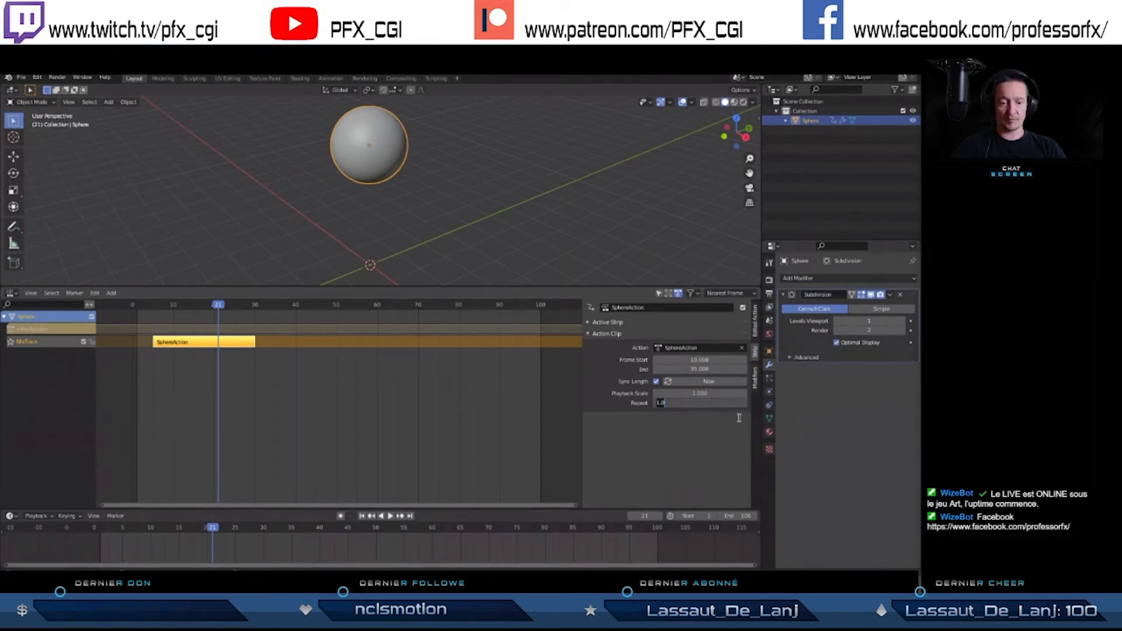
- Set the SphereAction strip's Repeat to 2 and slide the strip along its track to start at frame 7
click(398, 441)
drag(217, 306, 242, 319)
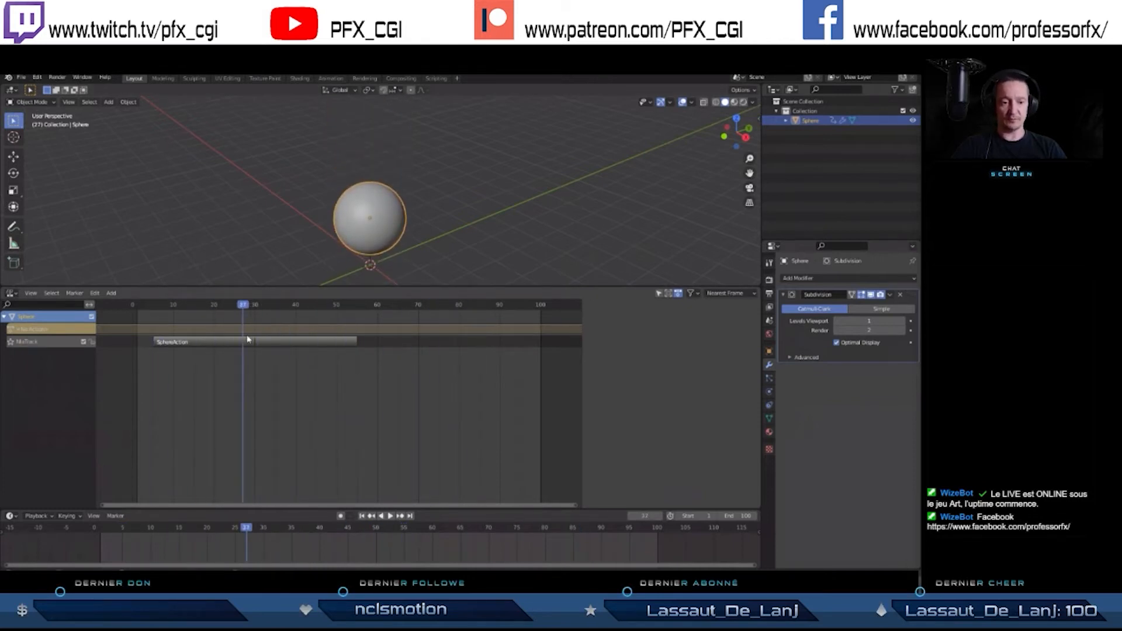
click(255, 346)
key(g)
right_click(273, 346)
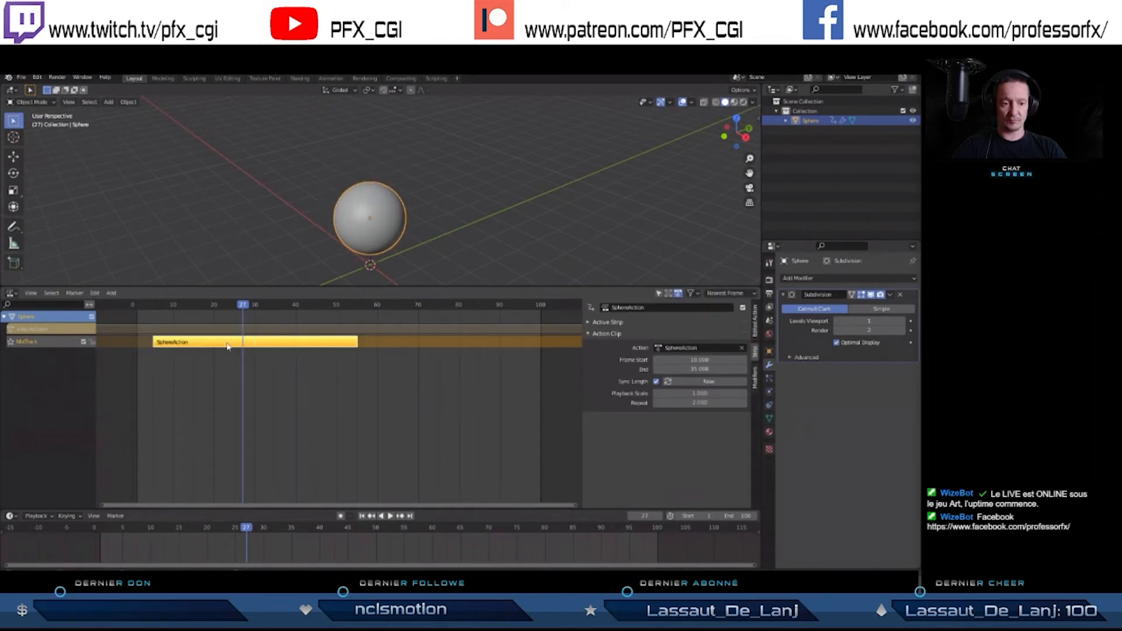
key(g)
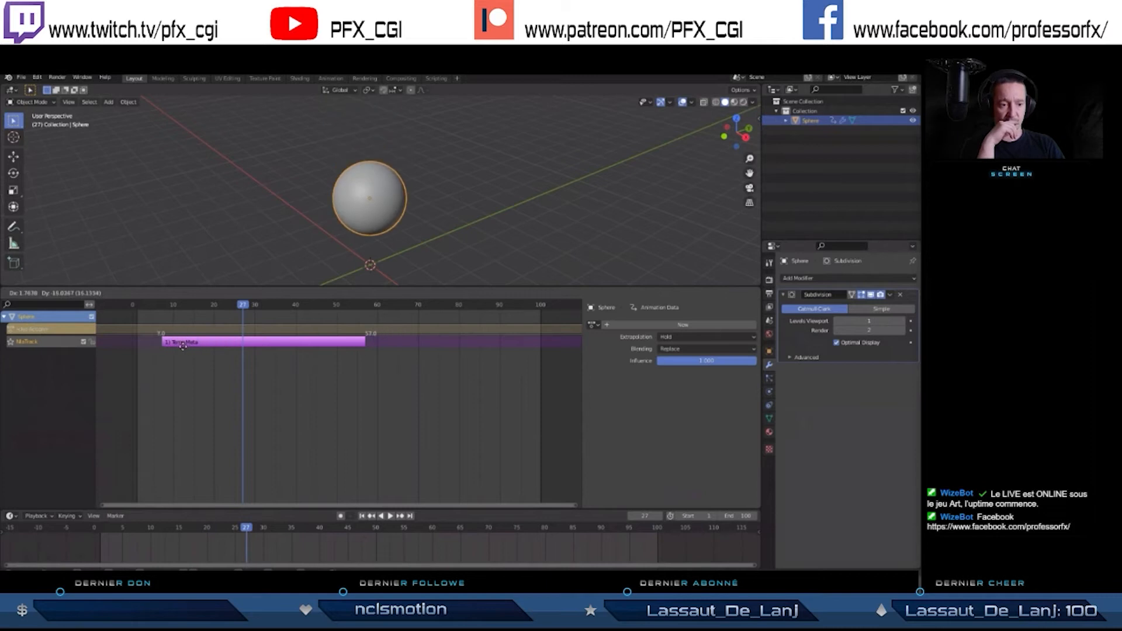
click(334, 360)
drag(266, 322, 231, 333)
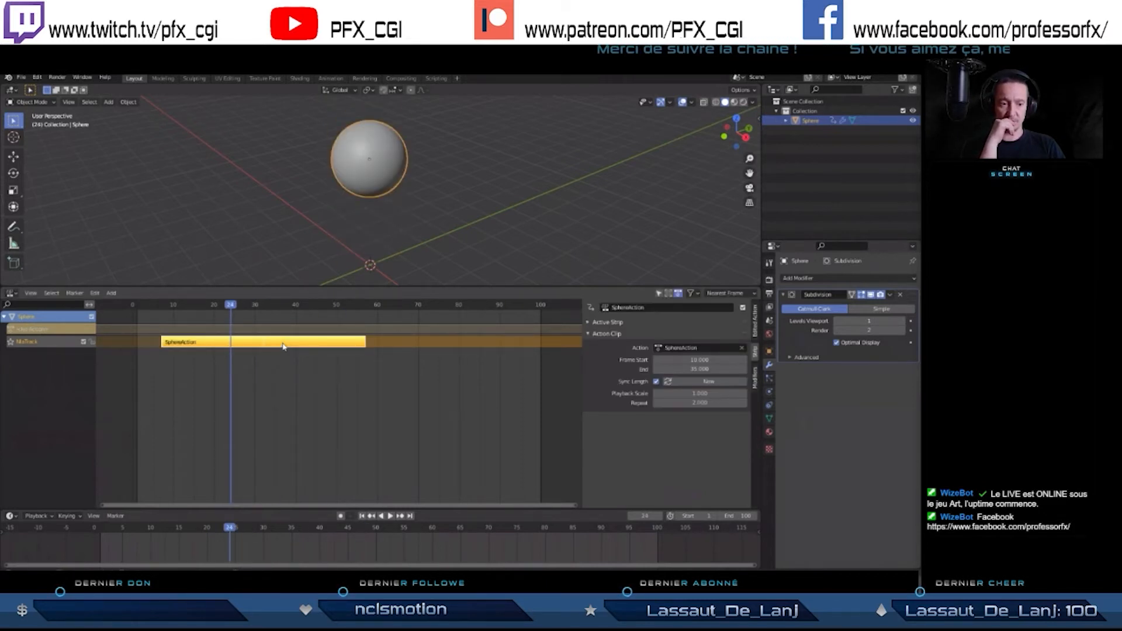
- Enter and leave tweak mode on the SphereAction strip to inspect its action's keyframes, and play the animation
key(Tab)
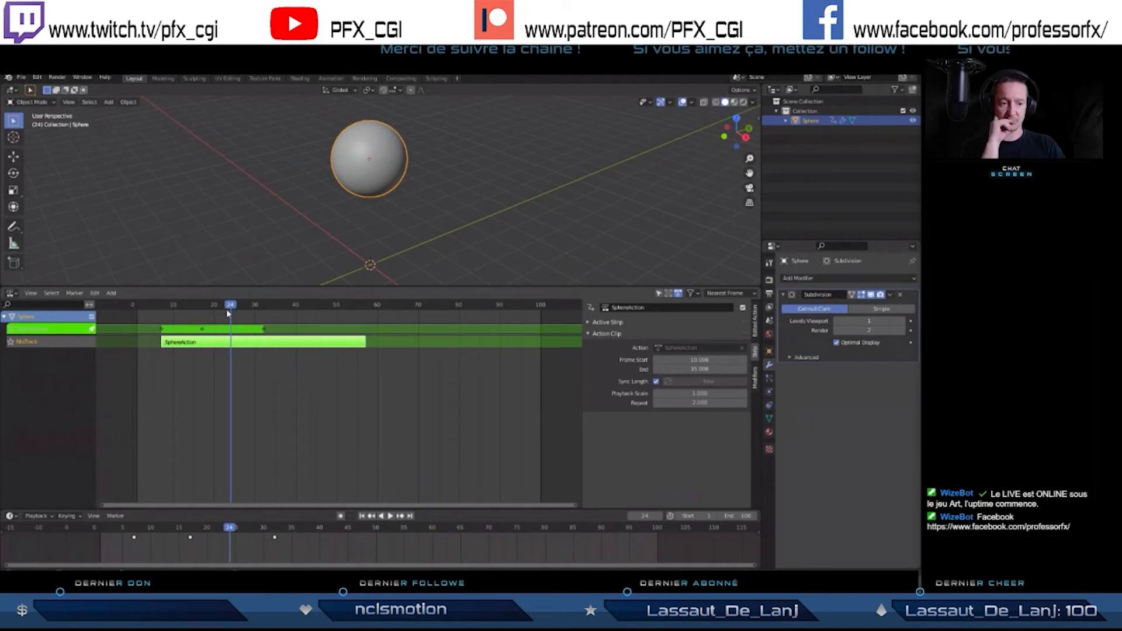
mouse_move(234, 306)
mouse_down()
mouse_move(218, 334)
mouse_move(253, 304)
mouse_move(311, 305)
mouse_move(231, 305)
mouse_up()
key(Tab)
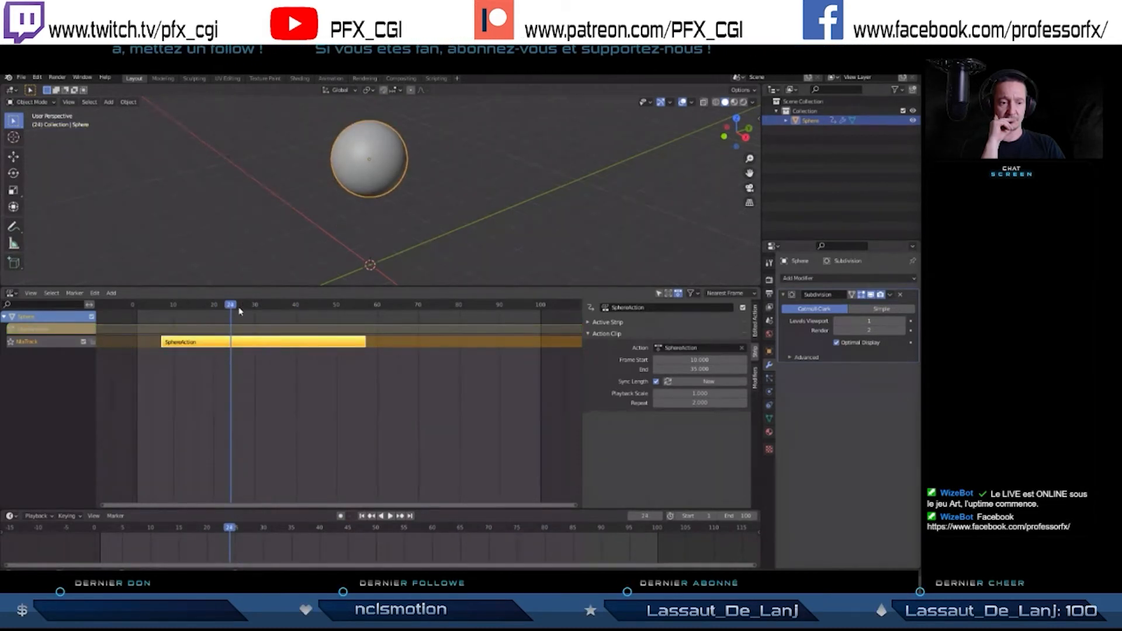
key(Tab)
key(Tab)
key(g)
right_click(259, 347)
key(Tab)
key(Tab)
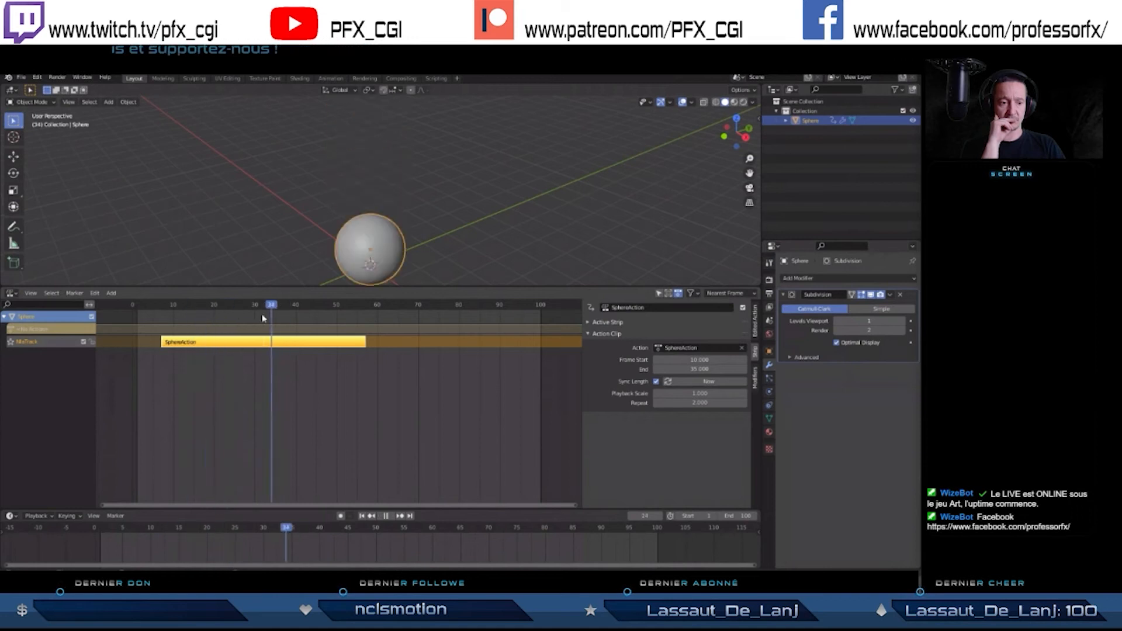
key(space)
- Enlarge the 3D viewport, then move the sphere slightly at frame 68 and insert a Location keyframe
drag(284, 287, 198, 348)
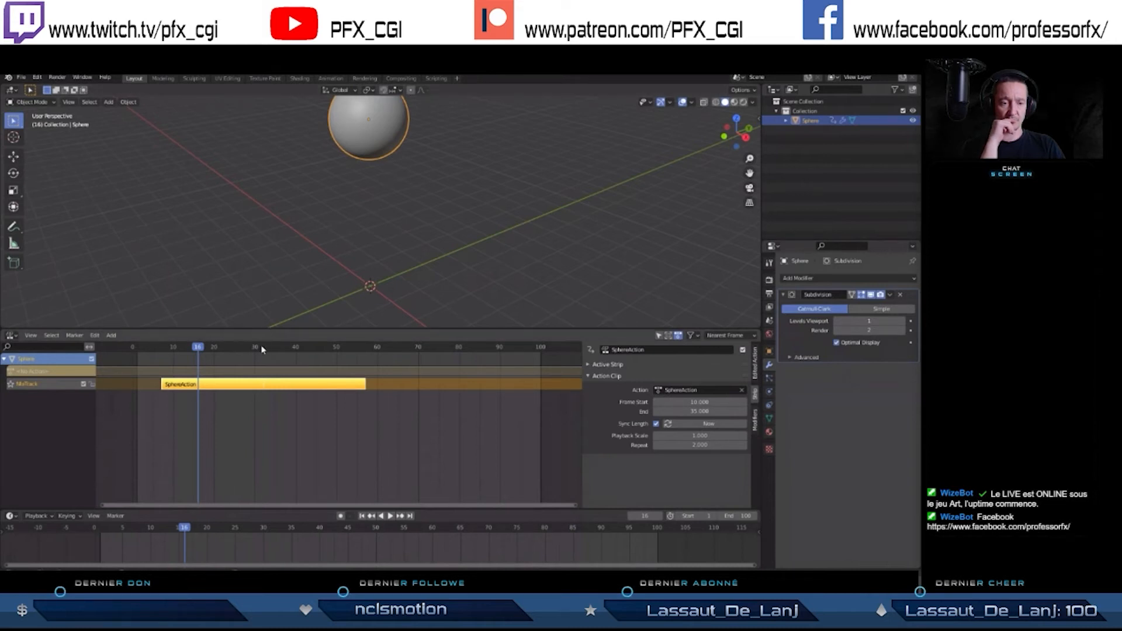
click(410, 348)
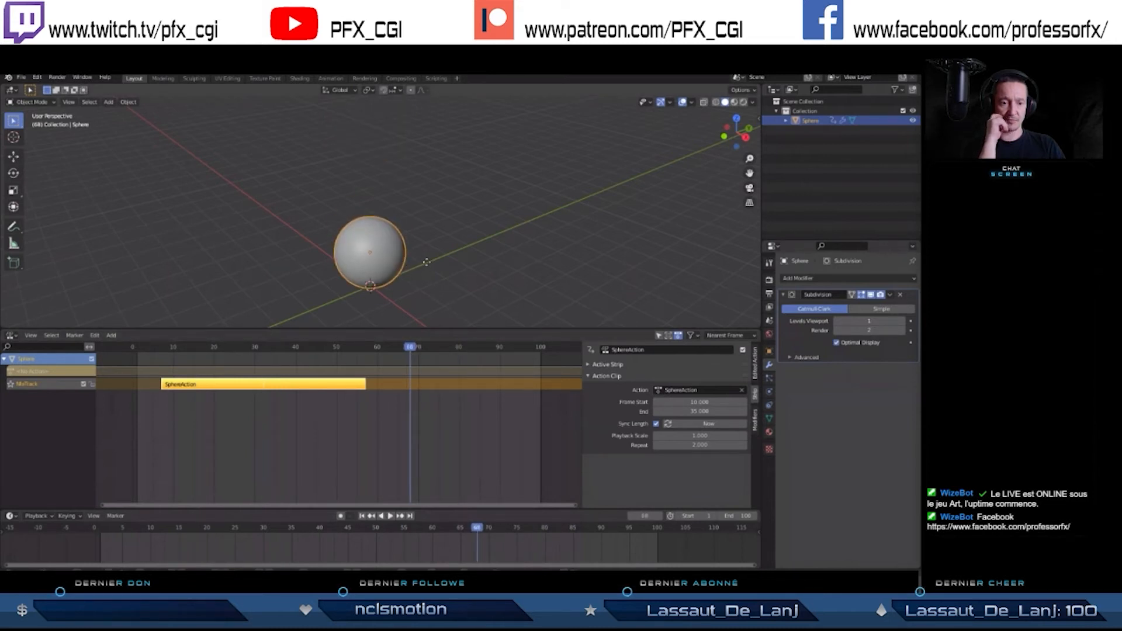
key(g)
click(421, 285)
key(i)
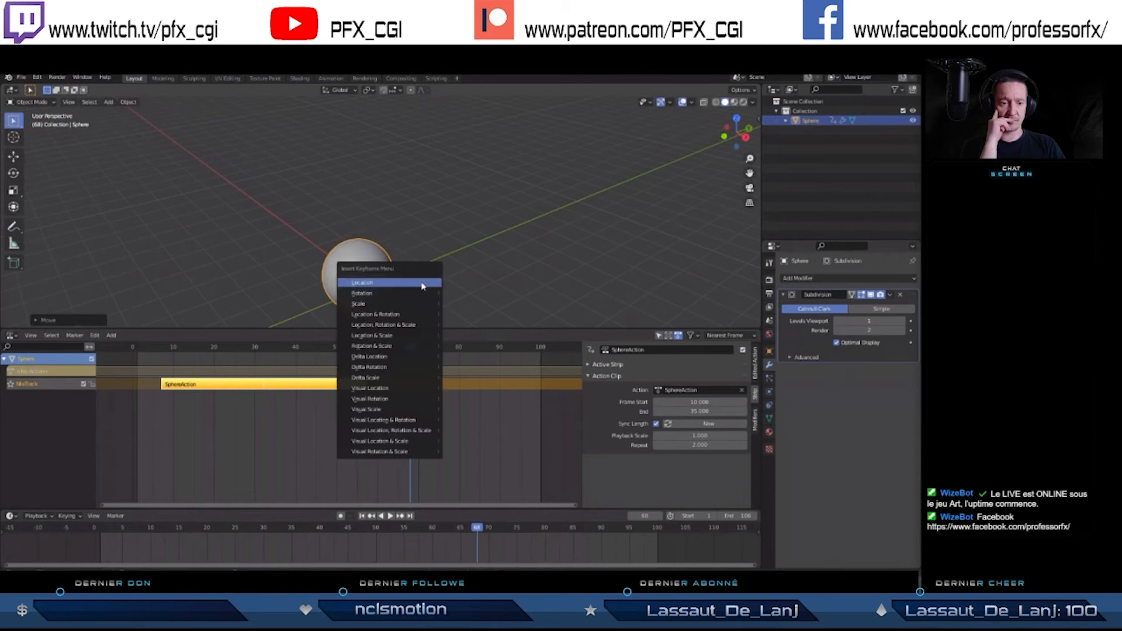
click(420, 286)
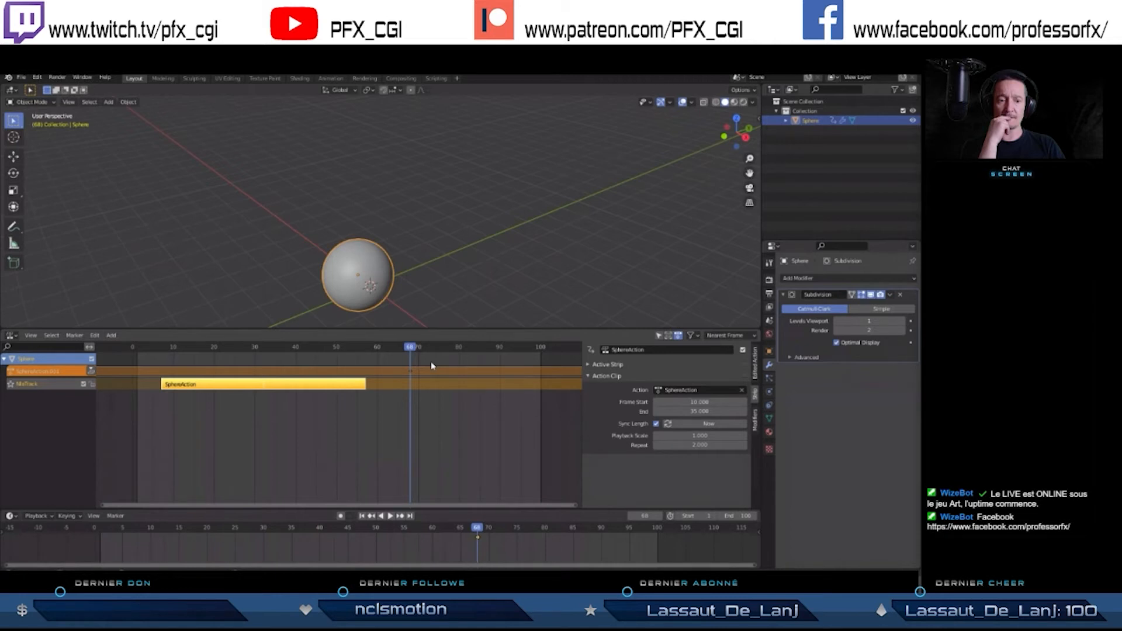
- Shift the new location keyframe to frame 26, then move the sphere away from the origin at frame 40 and keyframe its location
click(455, 358)
drag(478, 537, 242, 526)
click(299, 358)
drag(372, 270, 207, 213)
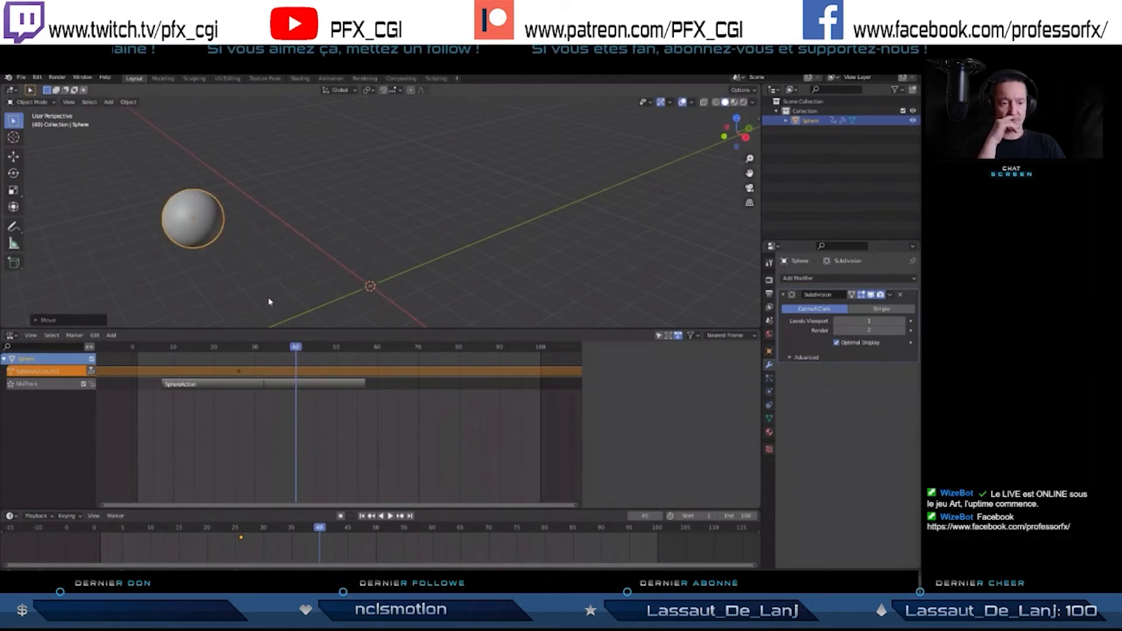
key(i)
click(270, 299)
- At frame 54, move the sphere horizontally in the XY plane back near the origin and keyframe its location
drag(299, 347, 352, 354)
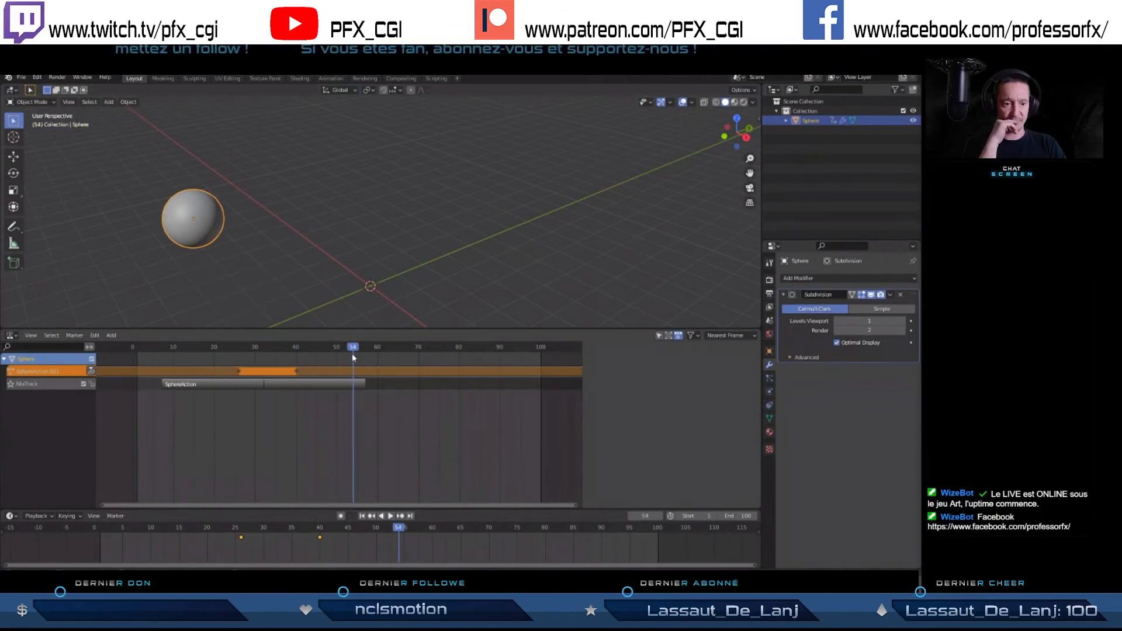
key(g)
key(shift+z)
click(530, 255)
key(i)
click(530, 252)
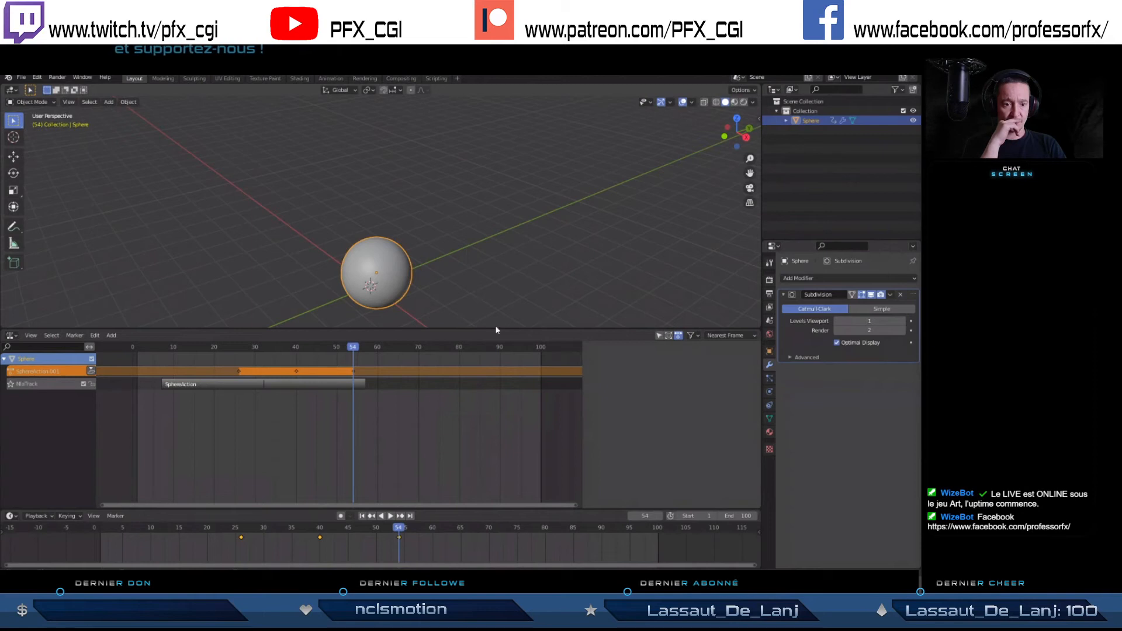
- Play and scrub the animation to check the sphere's new sideways motion
drag(319, 351, 228, 354)
key(space)
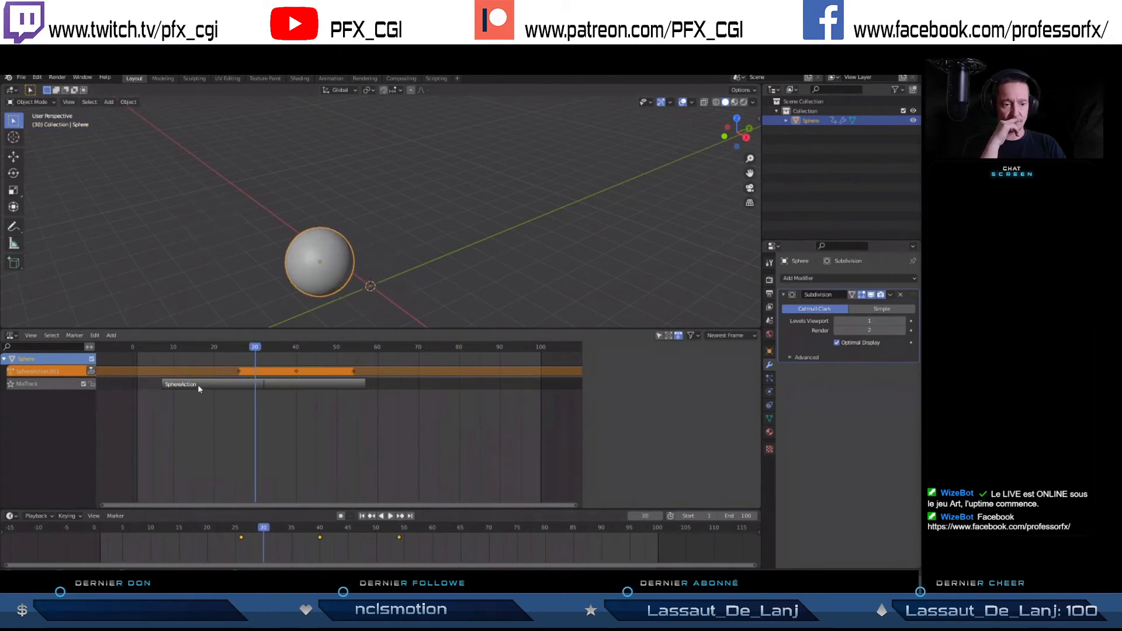
key(shift+Left)
key(space)
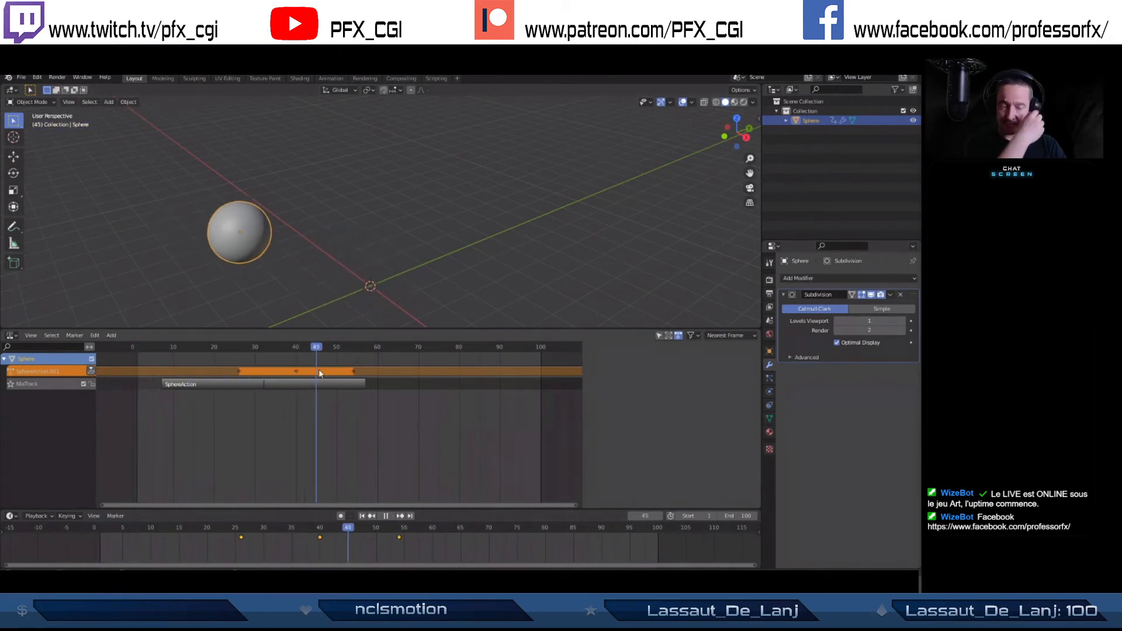
key(space)
drag(219, 369, 258, 352)
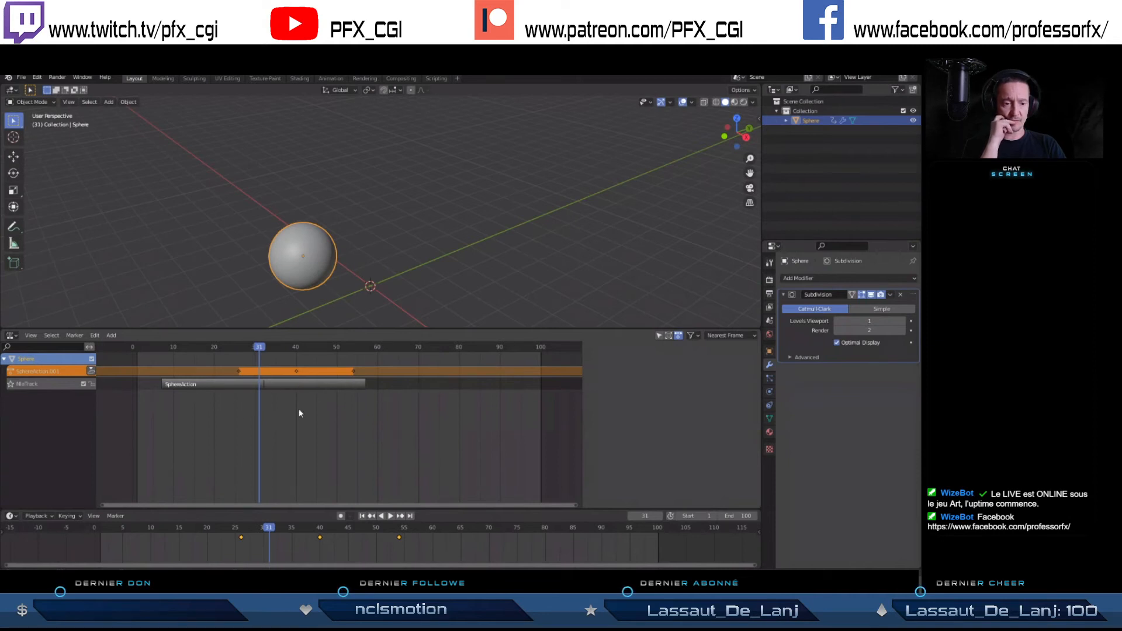
- Slide the SphereAction strip to start at frame 5, and push the SphereAction.001 action down into a strip on its own track
click(274, 382)
key(n)
drag(291, 386, 236, 380)
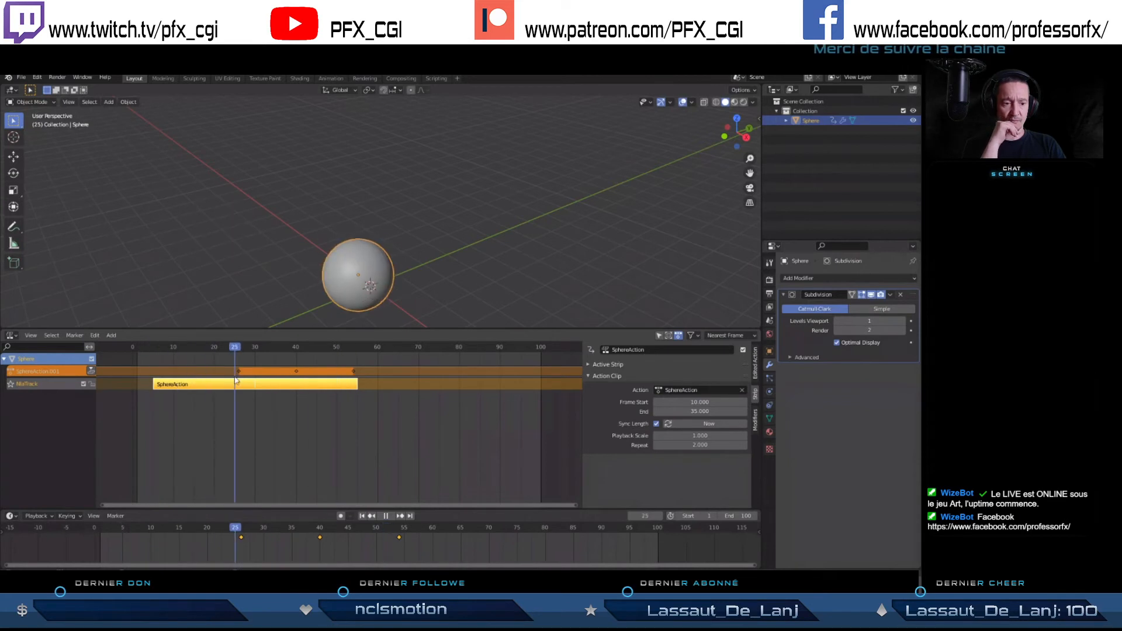
click(275, 375)
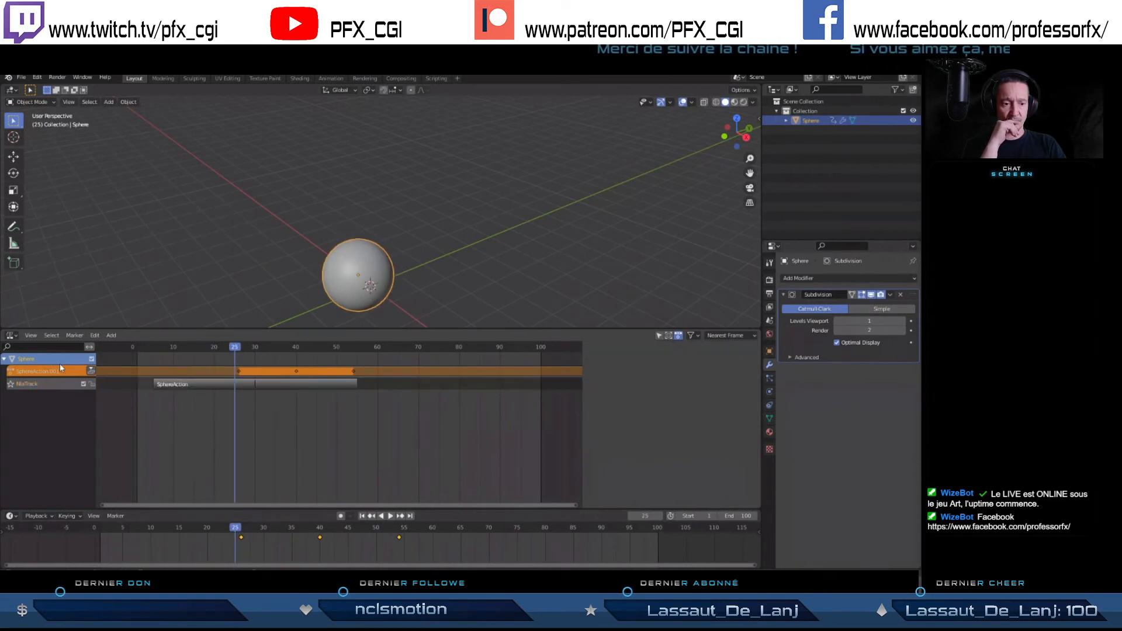
click(92, 374)
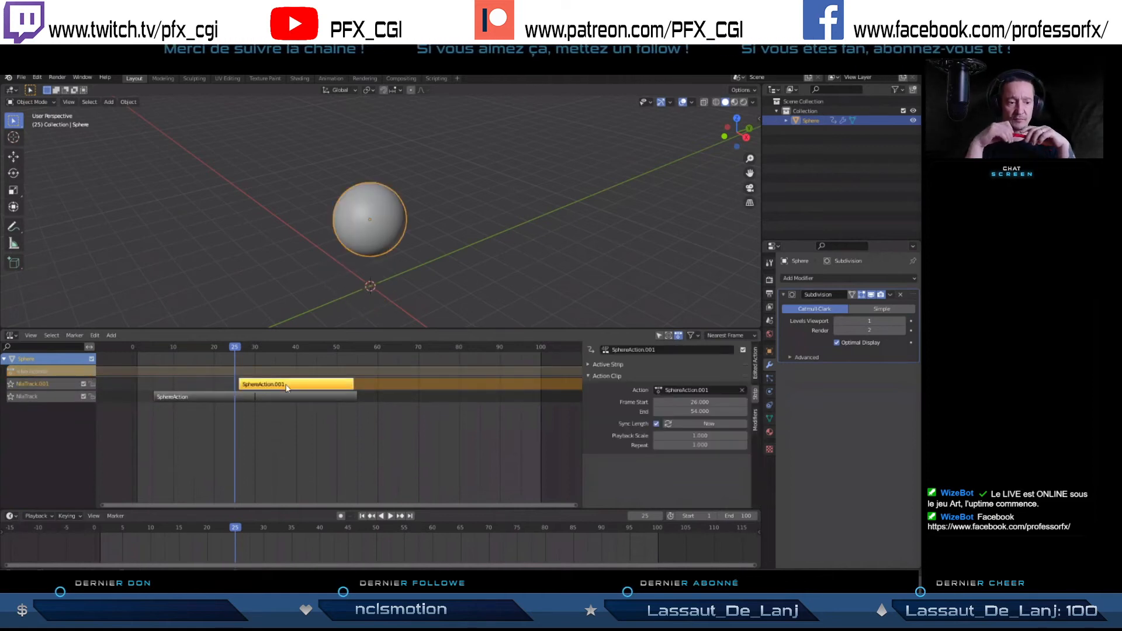
- Slide the SphereAction.001 strip to start at about frame 56, just after the SphereAction strip, and play the animation
key(g)
drag(276, 386, 411, 384)
click(137, 346)
key(space)
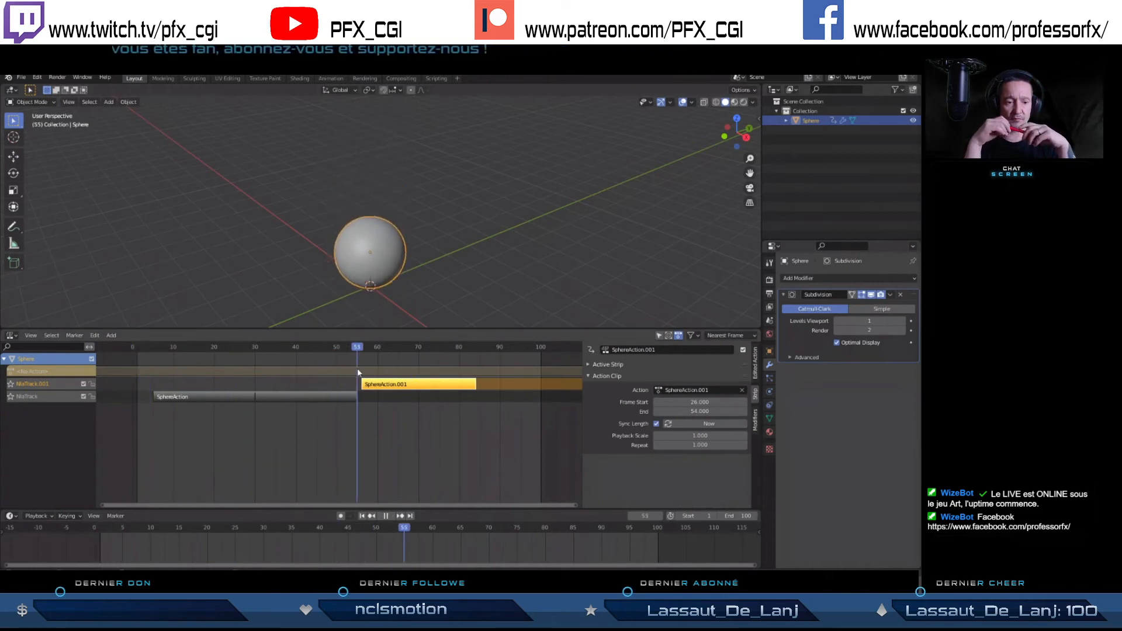
- Slide the SphereAction.001 strip to start at frame 15, overlapping the SphereAction strip, and play the animation
drag(502, 384, 284, 379)
drag(449, 393, 273, 386)
key(space)
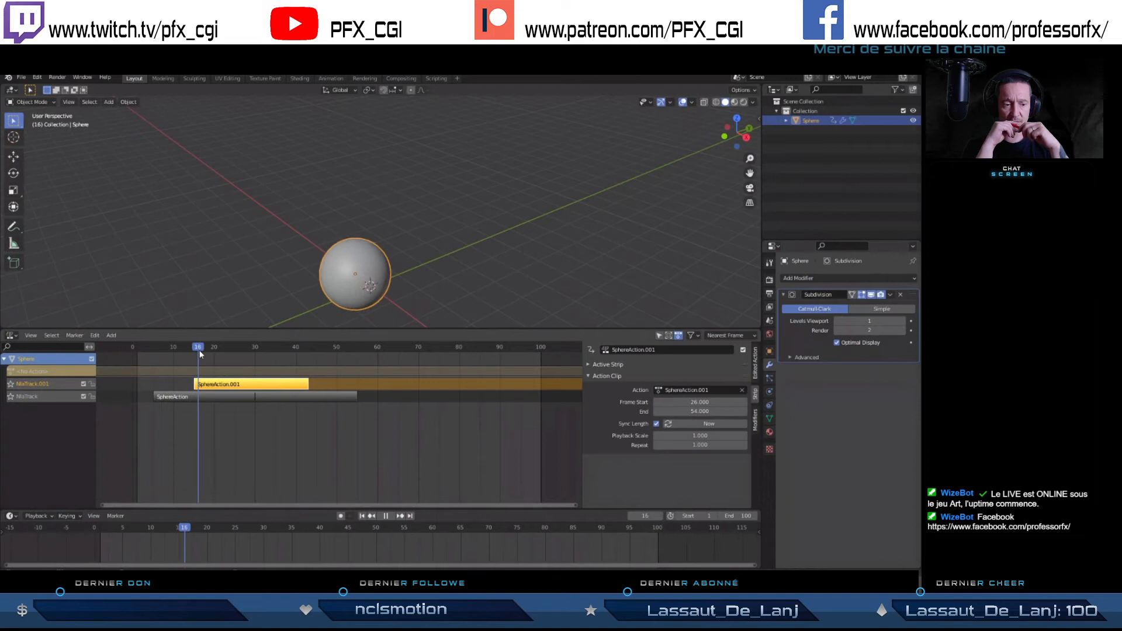
key(Escape)
- Set the SphereAction.001 strip's blending to Combine, and play and scrub the animation to check the mixed motion
click(263, 397)
click(244, 385)
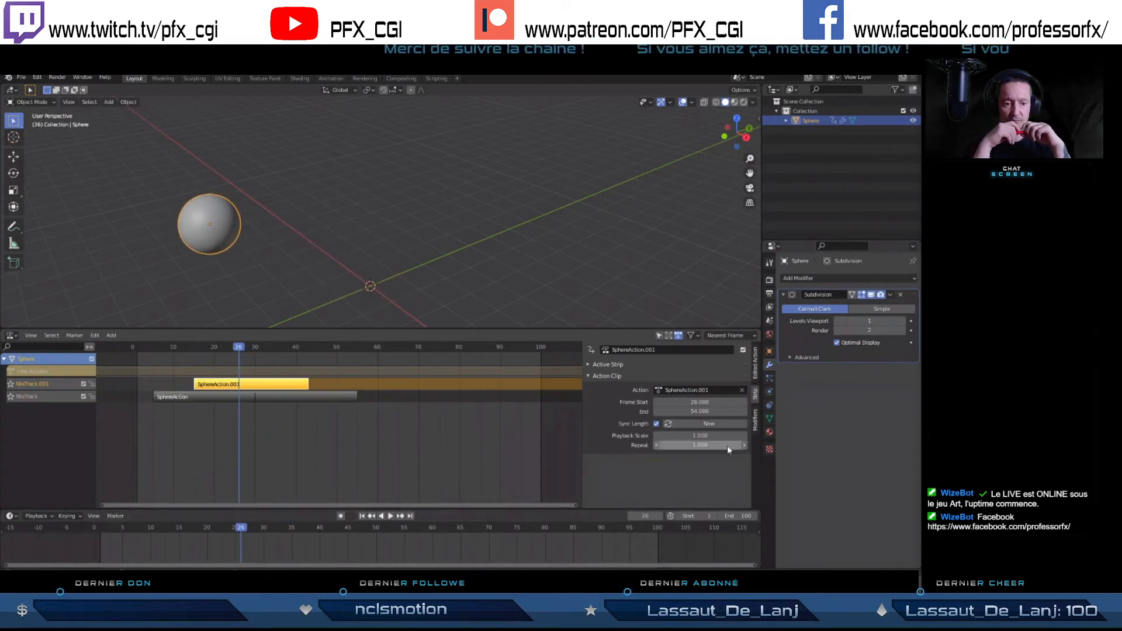
click(628, 363)
click(668, 411)
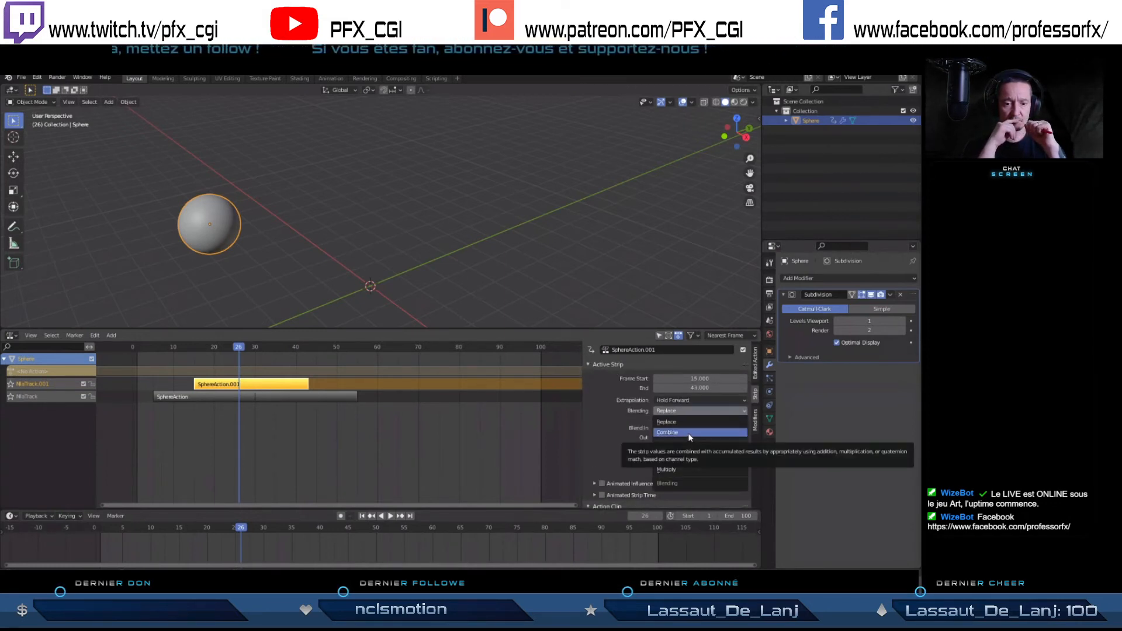
click(691, 433)
click(150, 347)
key(space)
drag(150, 348, 238, 385)
- Enter tweak mode on the SphereAction.001 strip, switch the timeline to the Dope Sheet, and delete the action's last keyframe at frame 43
key(Tab)
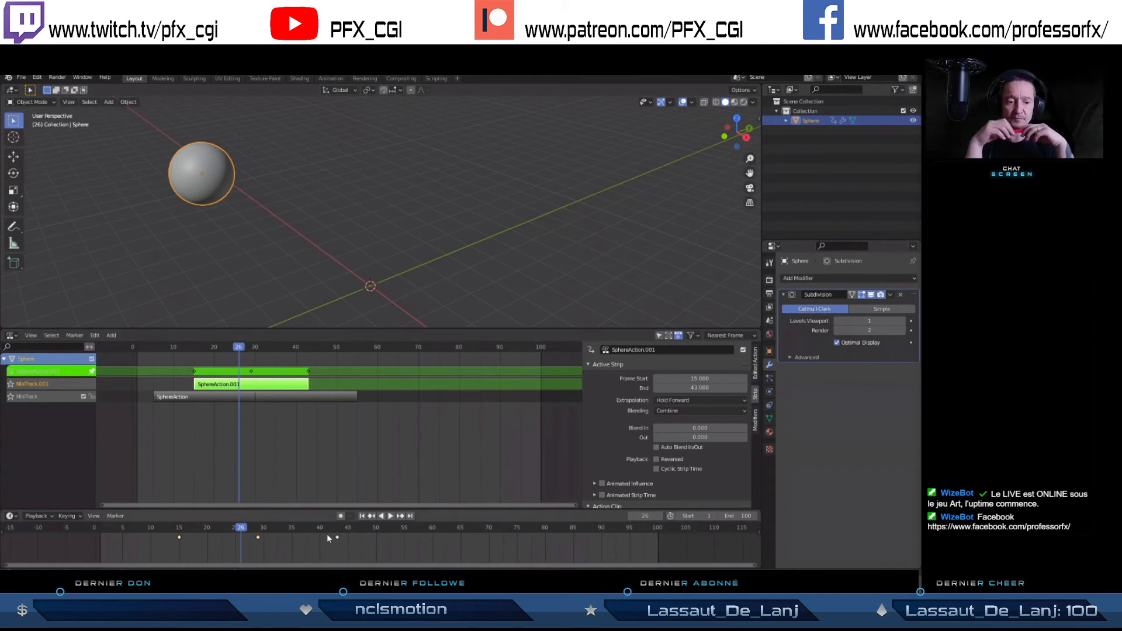
drag(340, 548, 321, 535)
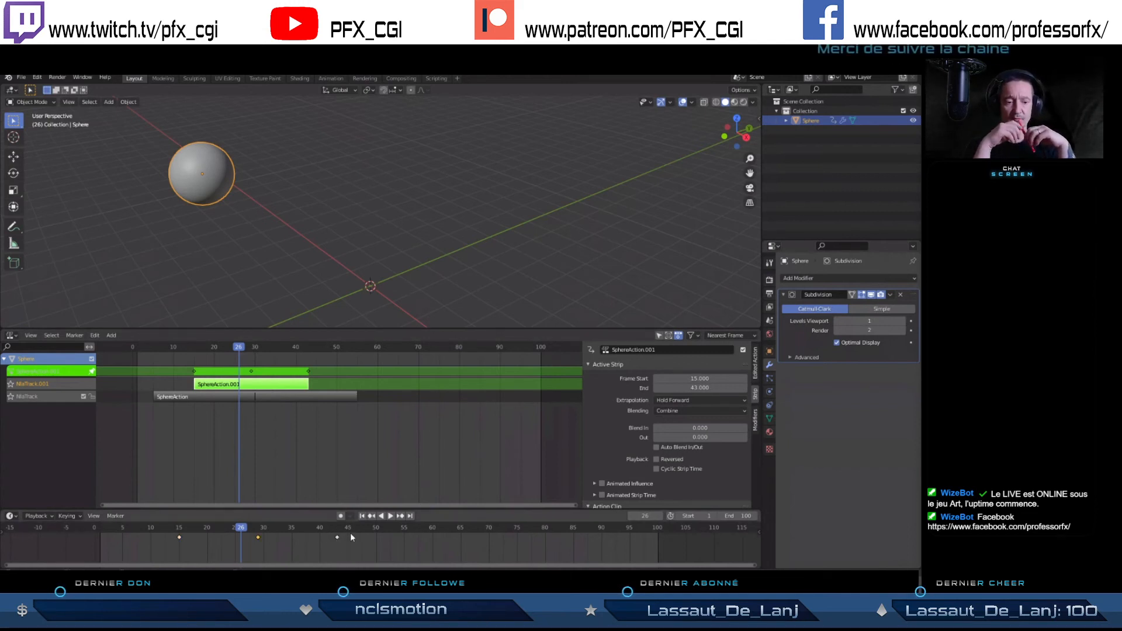
click(331, 528)
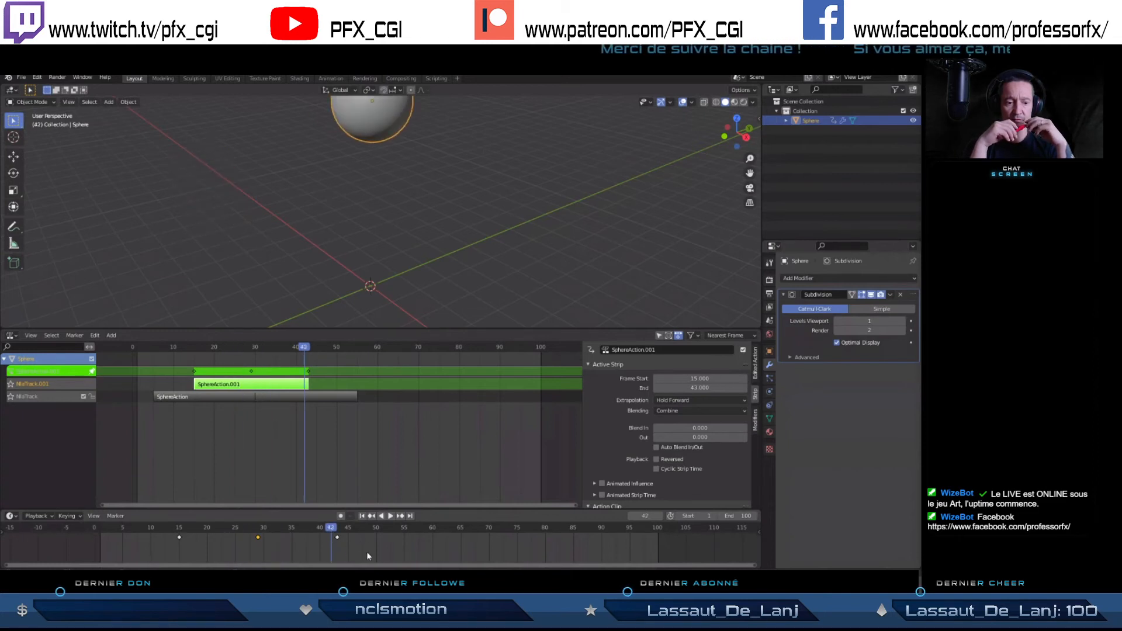
middle_drag(319, 451, 266, 439)
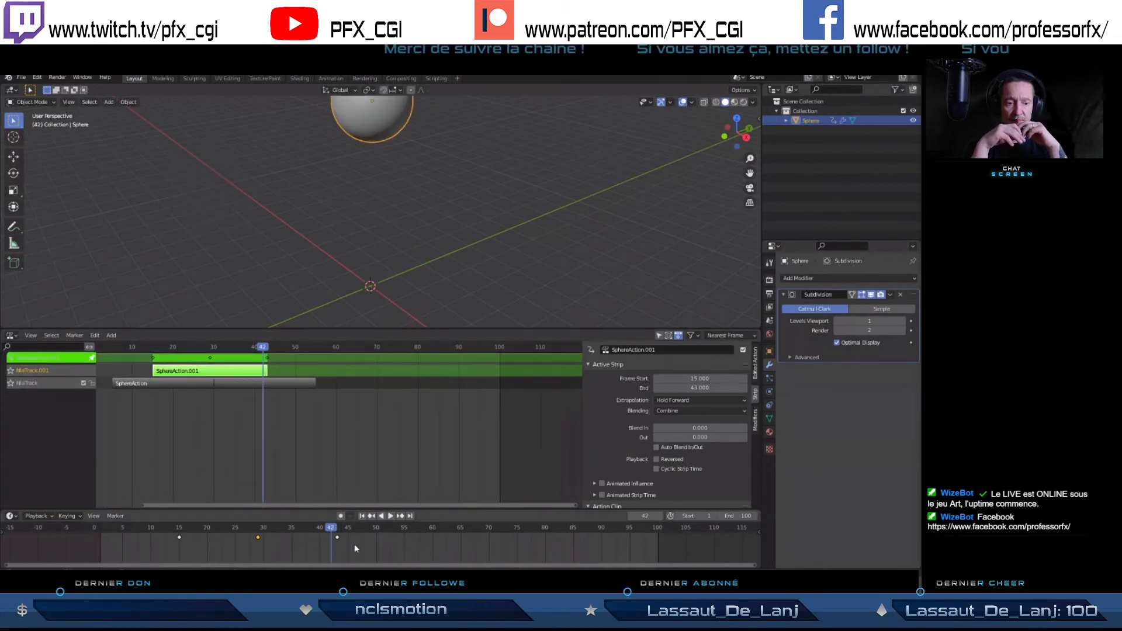
click(339, 538)
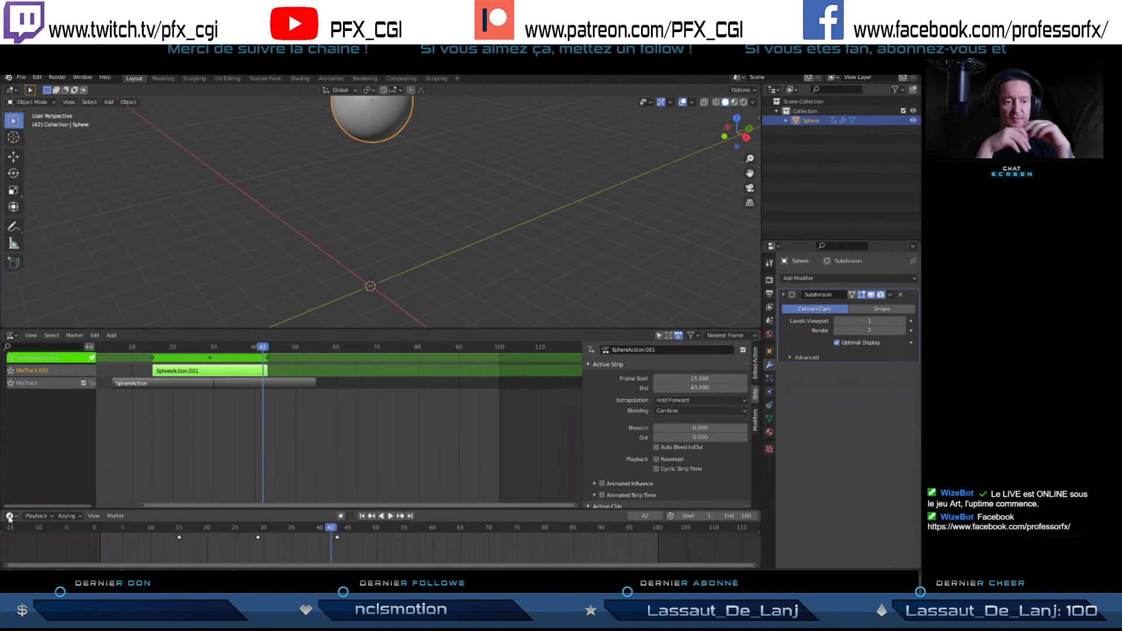
click(37, 515)
click(10, 515)
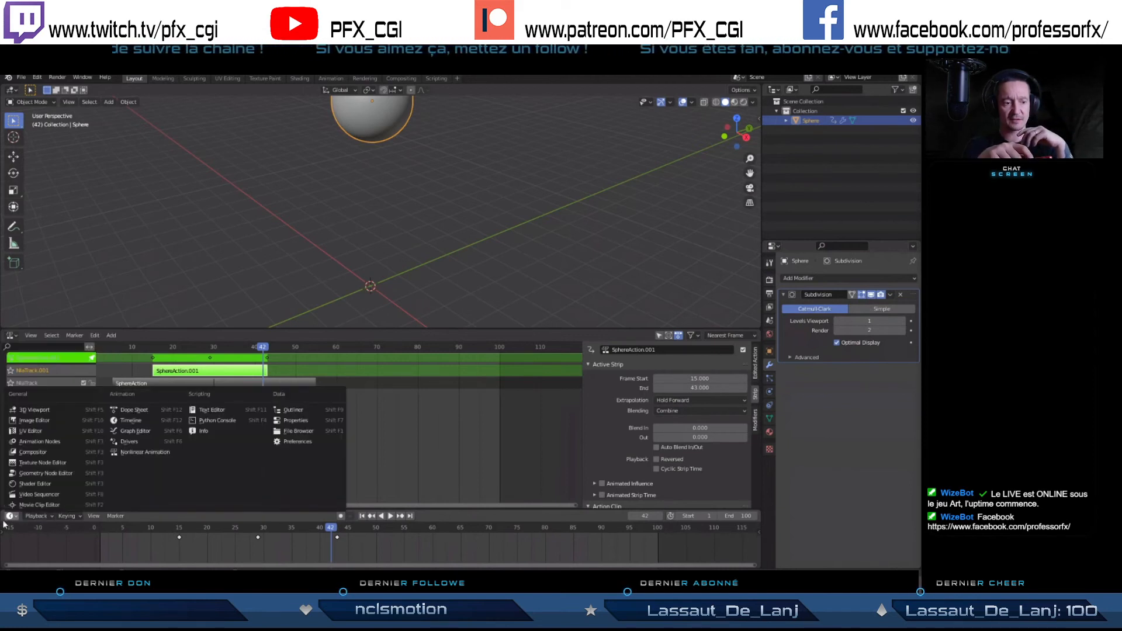
click(146, 411)
drag(324, 531, 352, 539)
key(Delete)
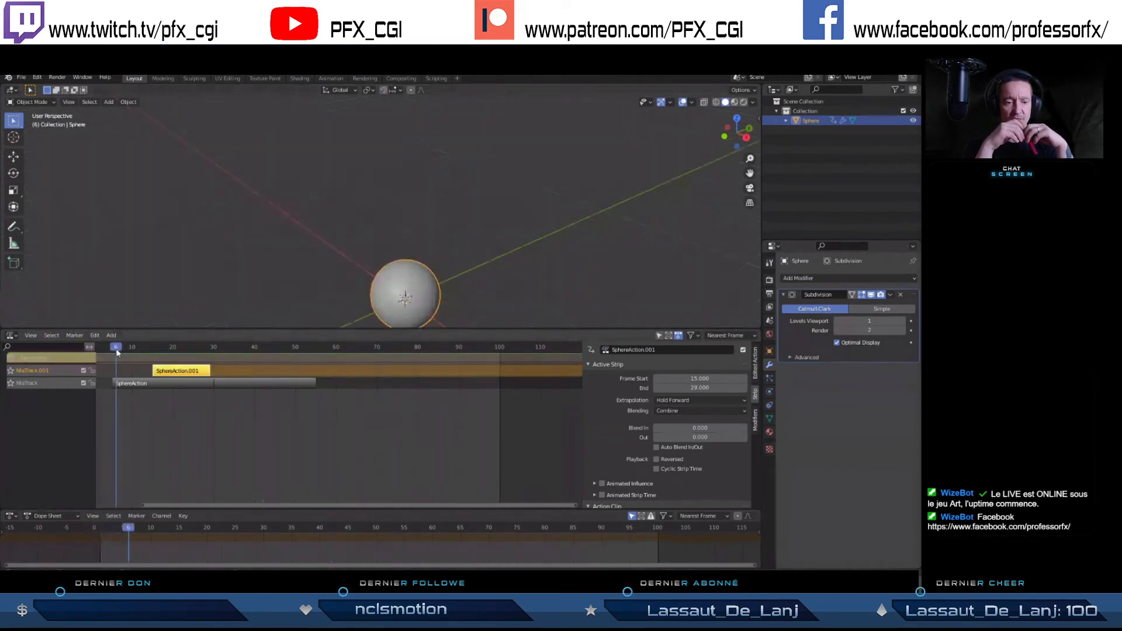
- Slide the shortened SphereAction.001 strip to start at frame 30 and scrub through the animation to check the combined motion
drag(116, 349, 148, 348)
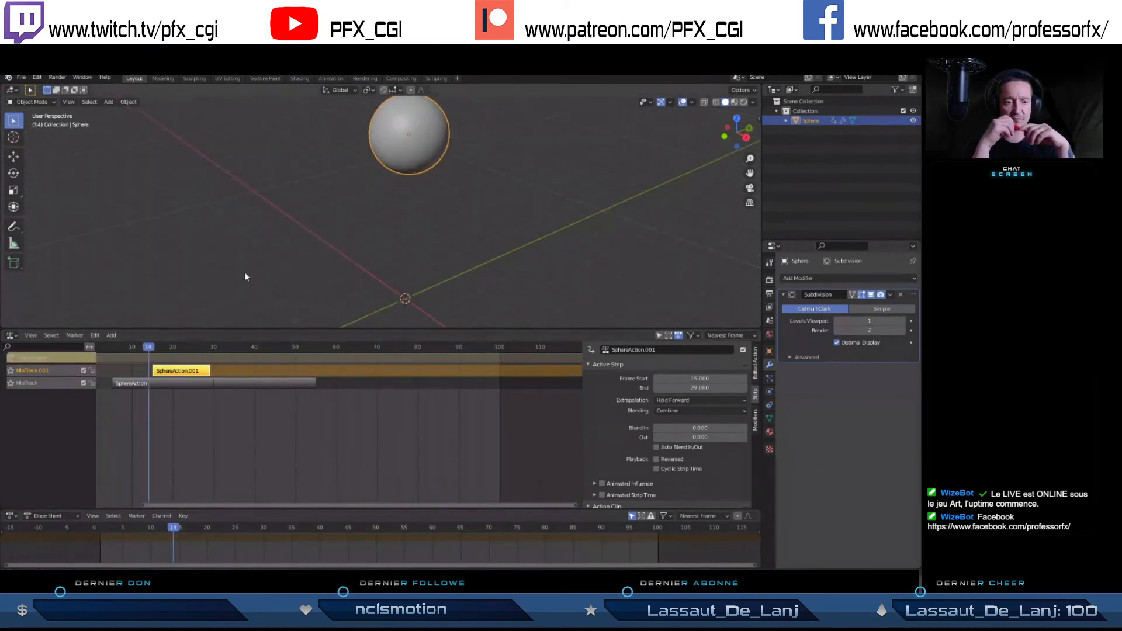
scroll(407, 260, down, 3)
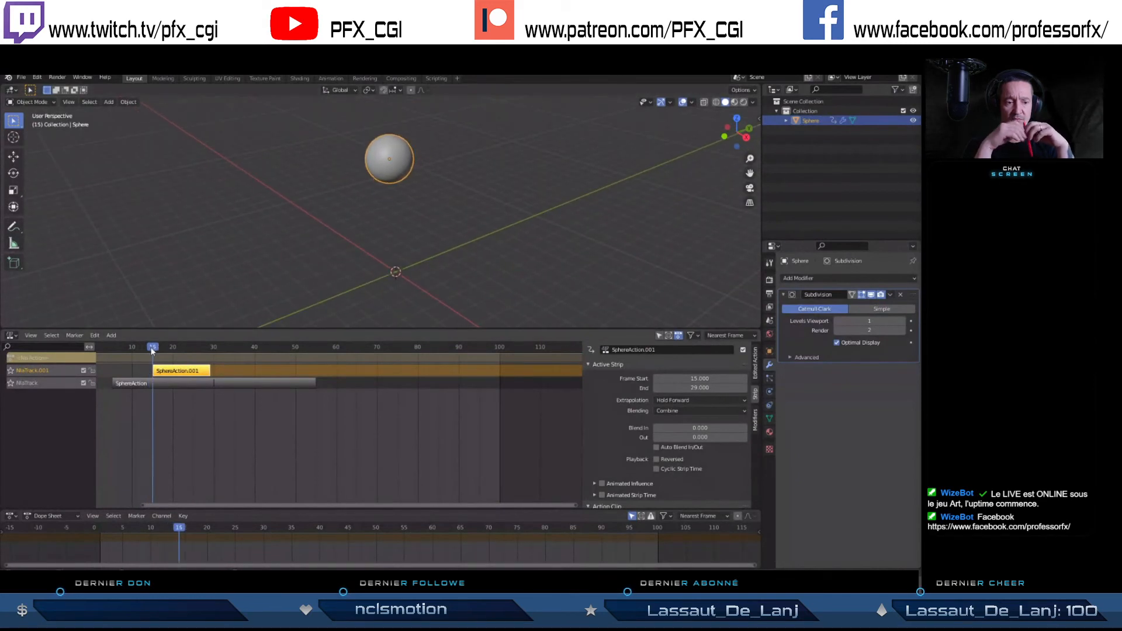
drag(172, 358, 249, 376)
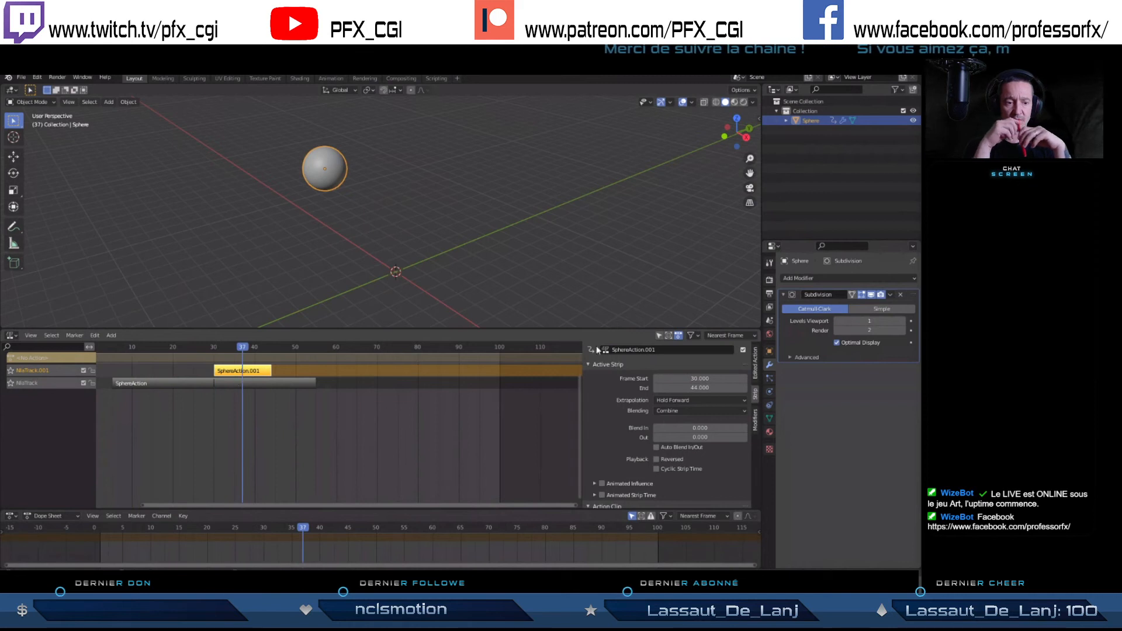
- Enlarge the NLA editor, expand the SphereAction.001 strip's Animated Influence settings, try animating the influence, and scrub the animation
drag(626, 328, 614, 278)
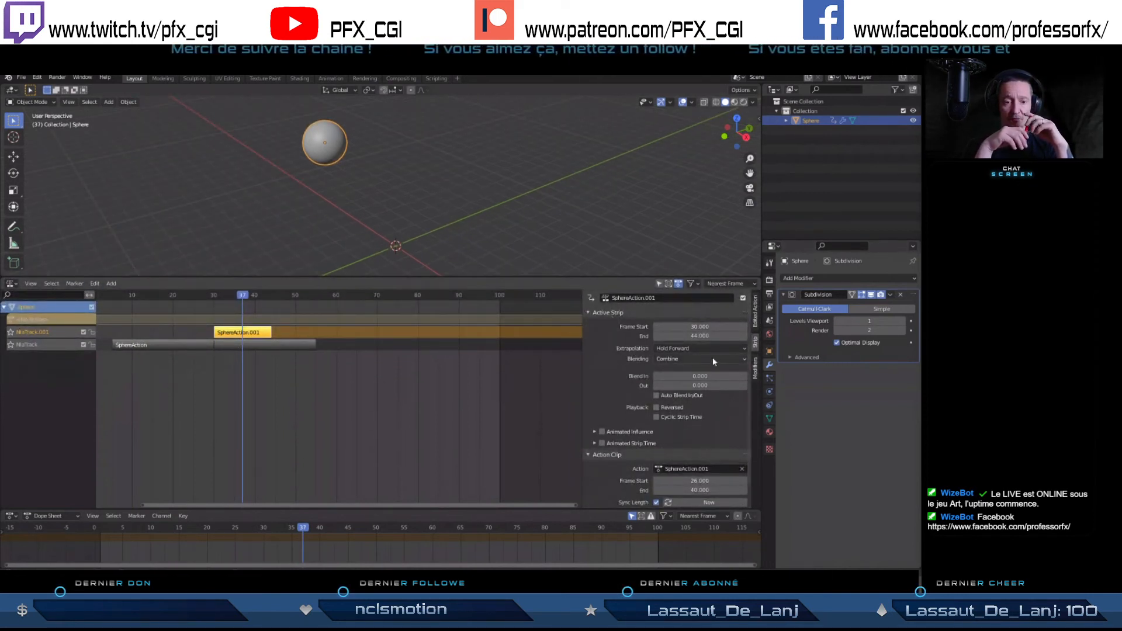
click(679, 358)
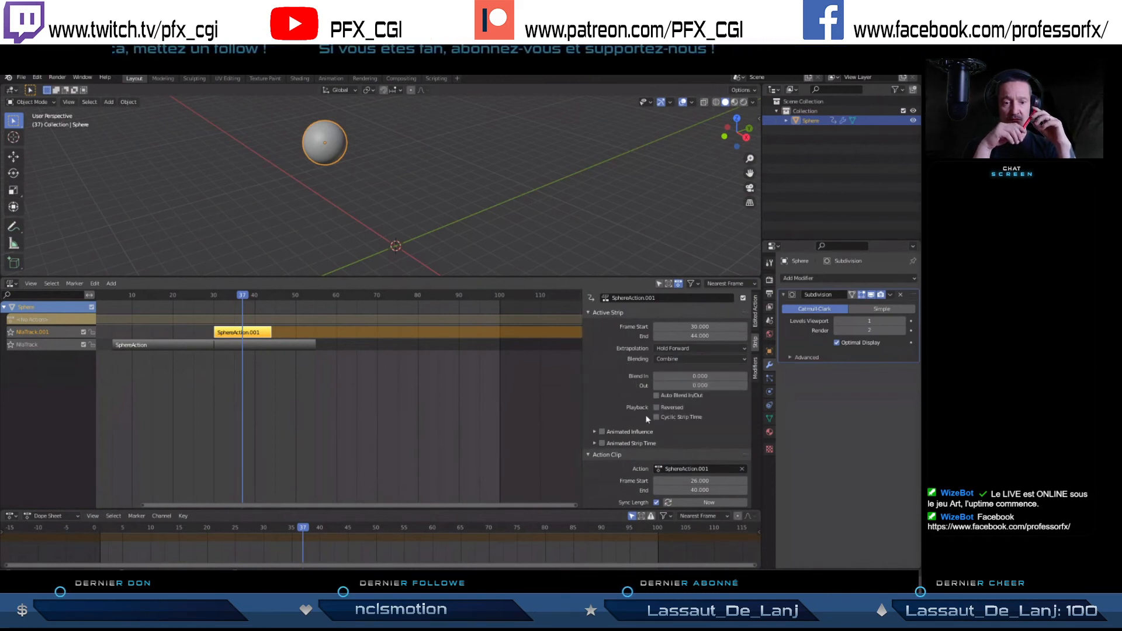
click(595, 432)
drag(244, 299, 267, 299)
click(604, 434)
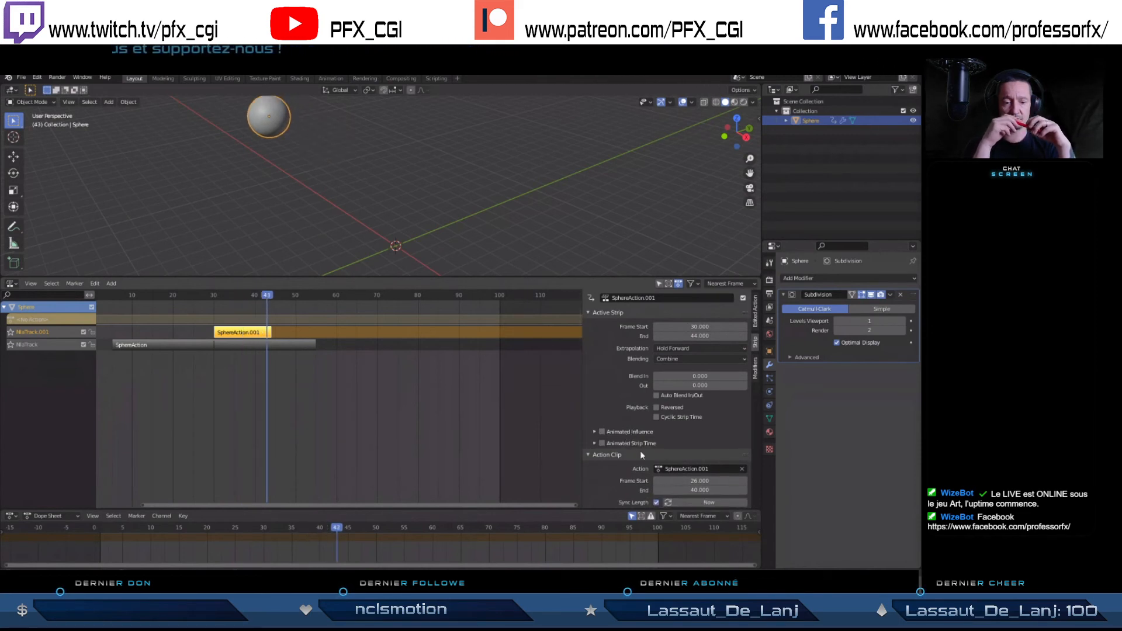
drag(721, 446, 678, 446)
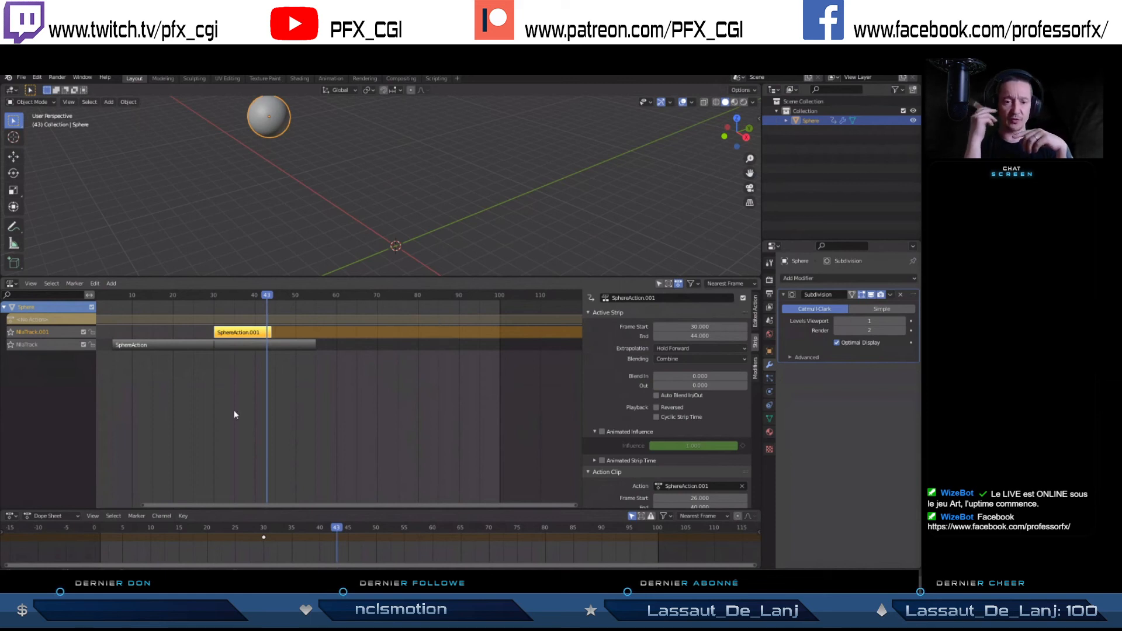
drag(257, 294, 225, 304)
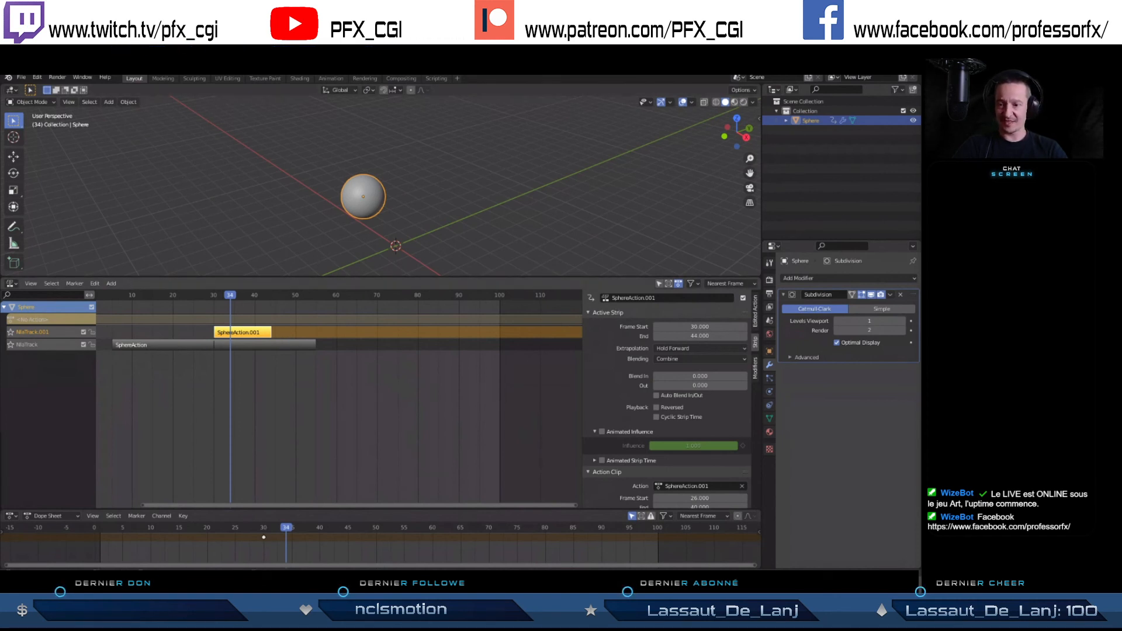
- Switch to the Windows sound settings and set the output device to Haut-parleurs (Realtek(R) Audio)
key(alt+Tab)
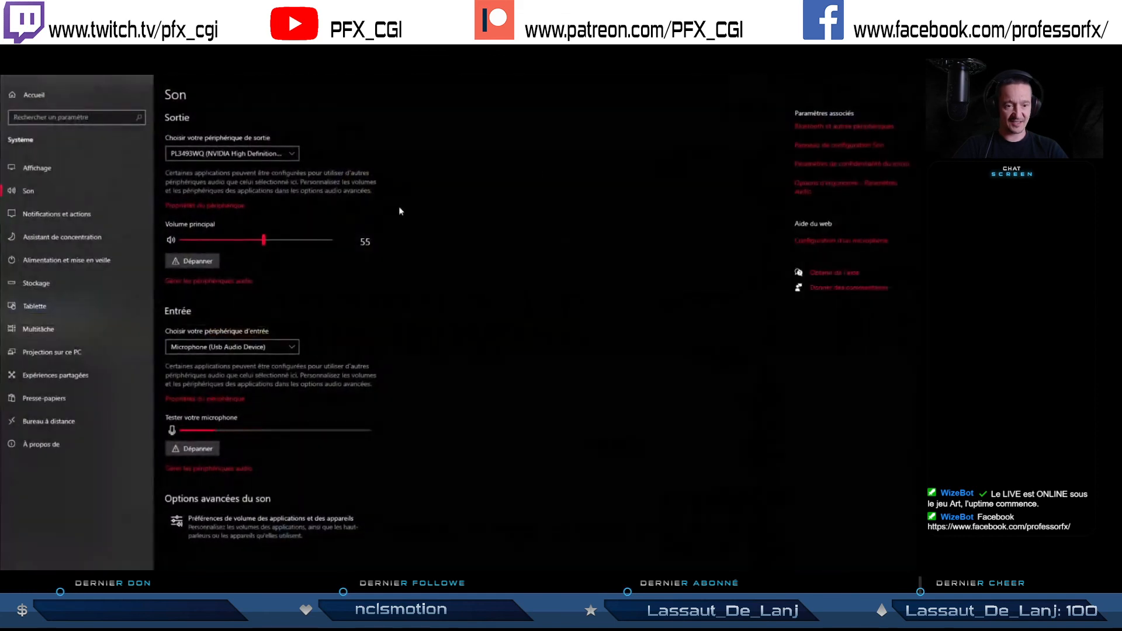
click(259, 156)
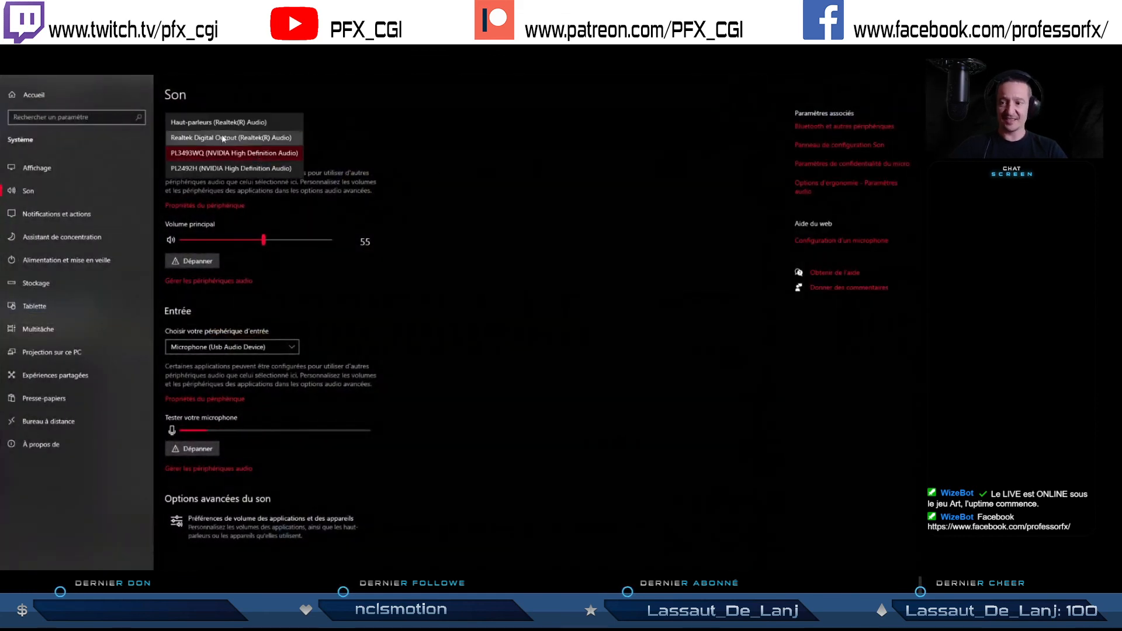
click(257, 122)
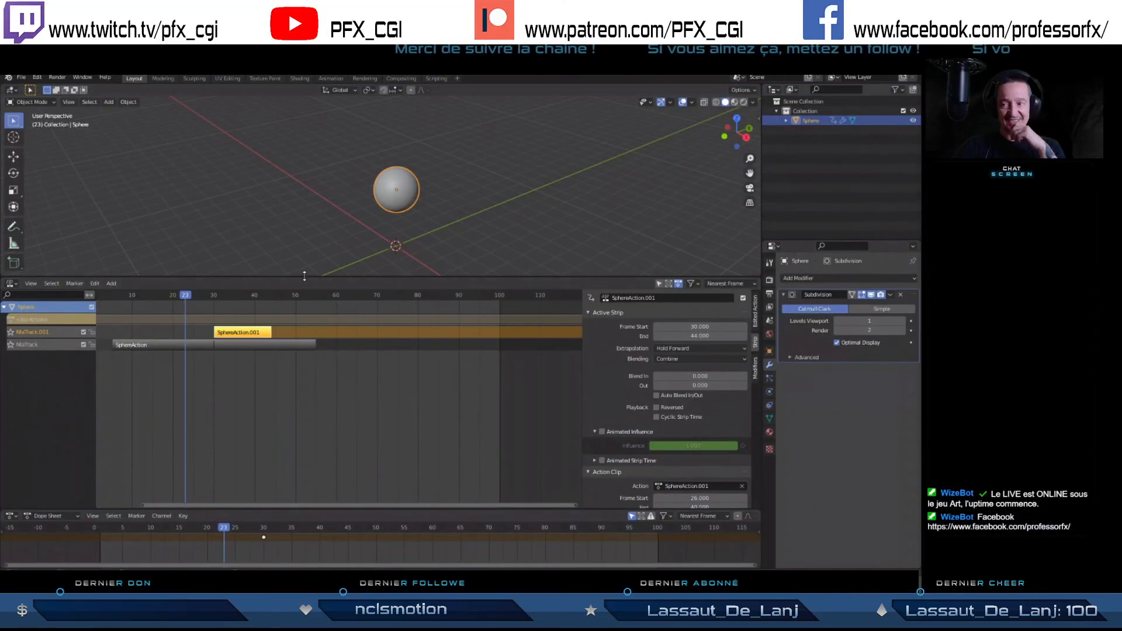
- Return to Blender, slide the SphereAction.001 strip to start at frame 20, and scrub the animation within its range
drag(304, 275, 317, 389)
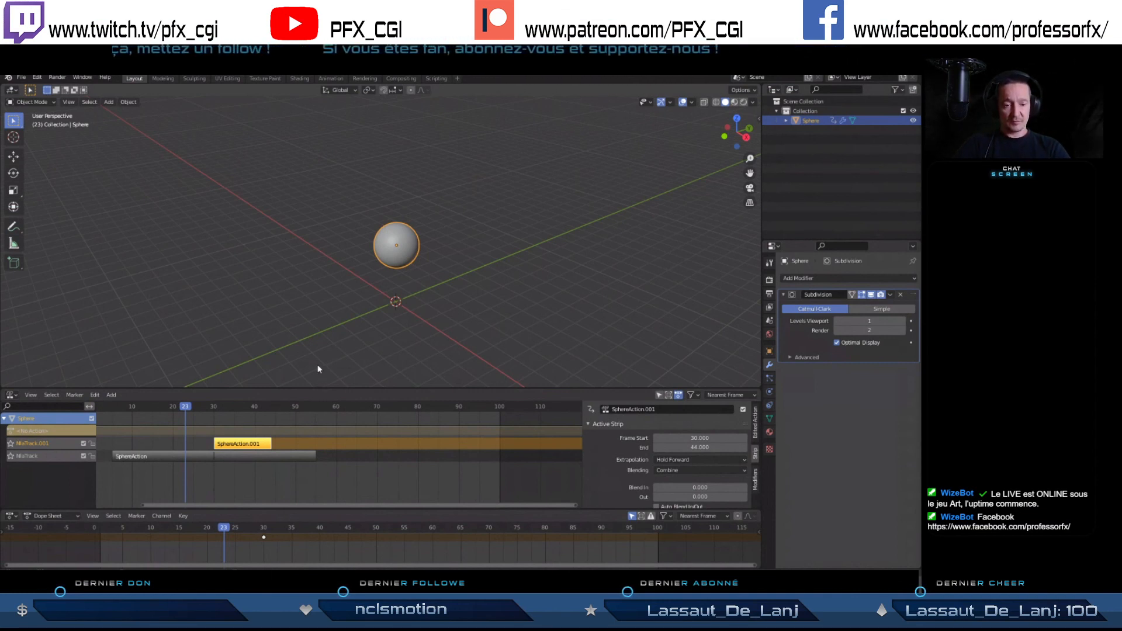
mouse_move(222, 409)
mouse_down()
mouse_move(240, 409)
mouse_move(198, 445)
mouse_move(228, 445)
mouse_move(197, 442)
mouse_move(175, 410)
mouse_move(208, 411)
mouse_up()
click(199, 410)
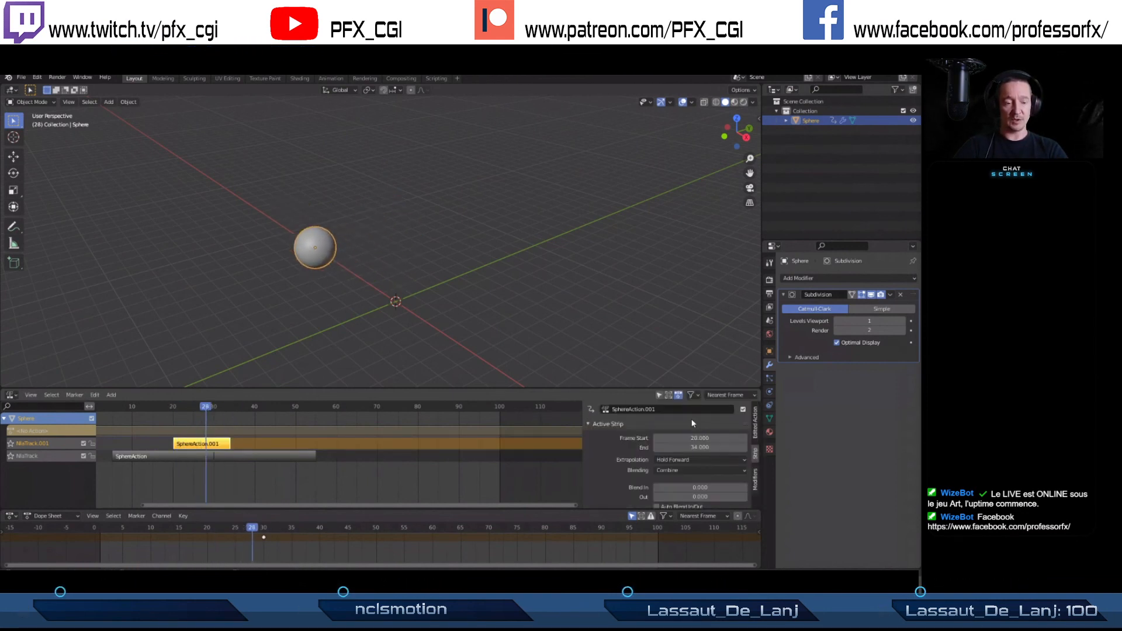
drag(651, 389, 651, 302)
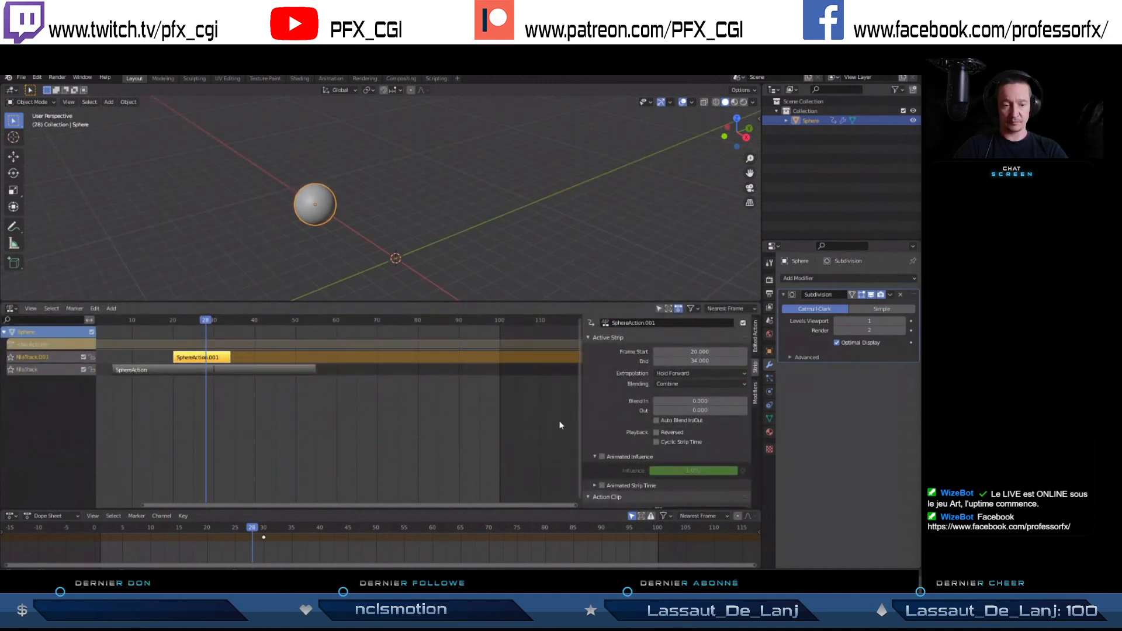
drag(204, 320, 201, 323)
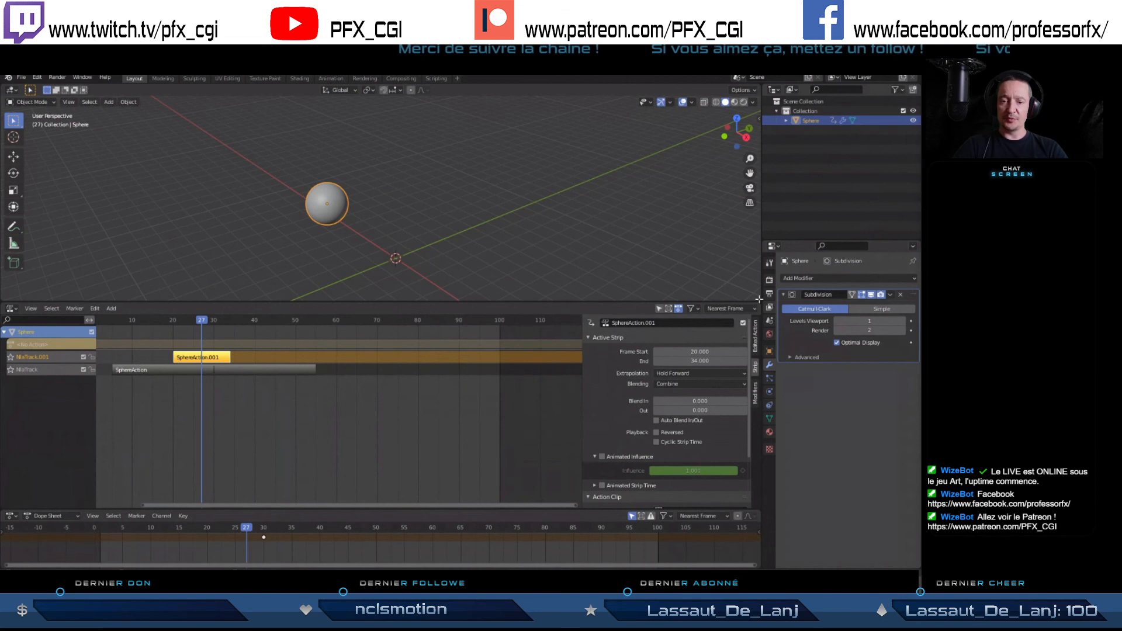
- Close the NLA editor area so the 3D viewport fills its space, and start creating a new General file
drag(758, 299, 751, 372)
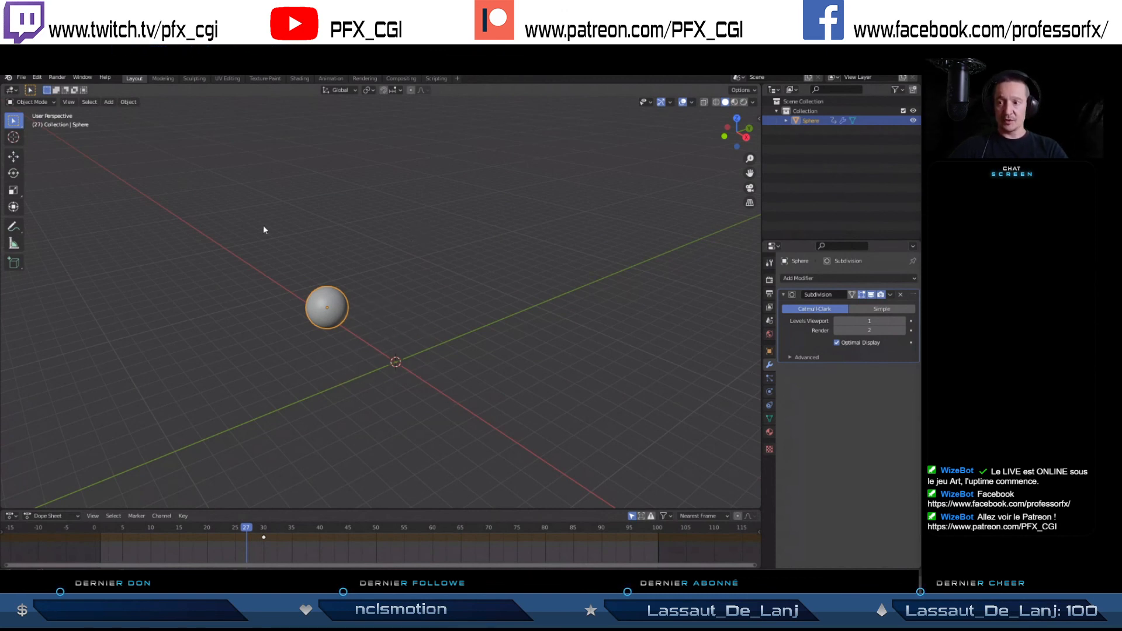
click(20, 77)
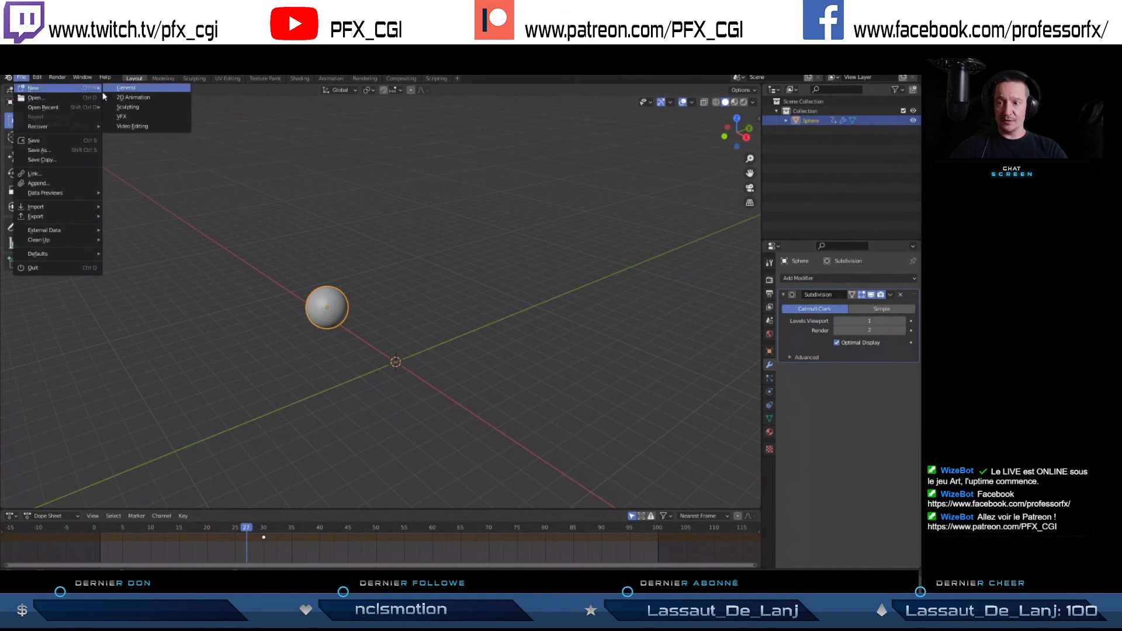